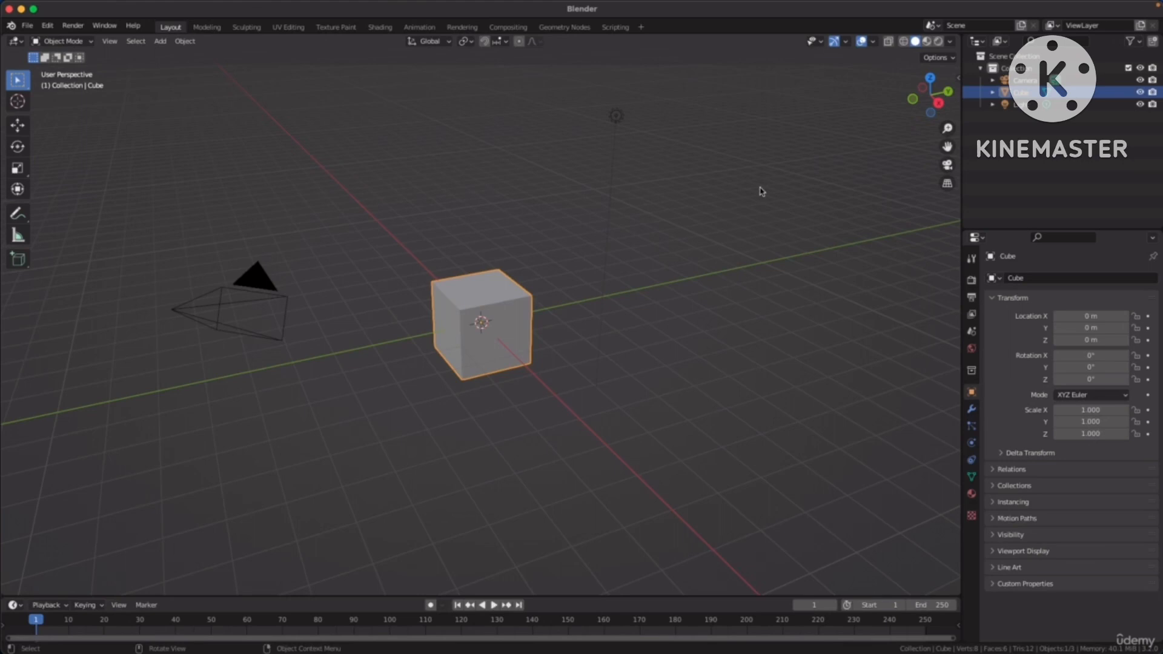
# Delete the default camera and the light from the scene.
pyautogui.moveTo(174, 224); pyautogui.dragTo(290, 343)
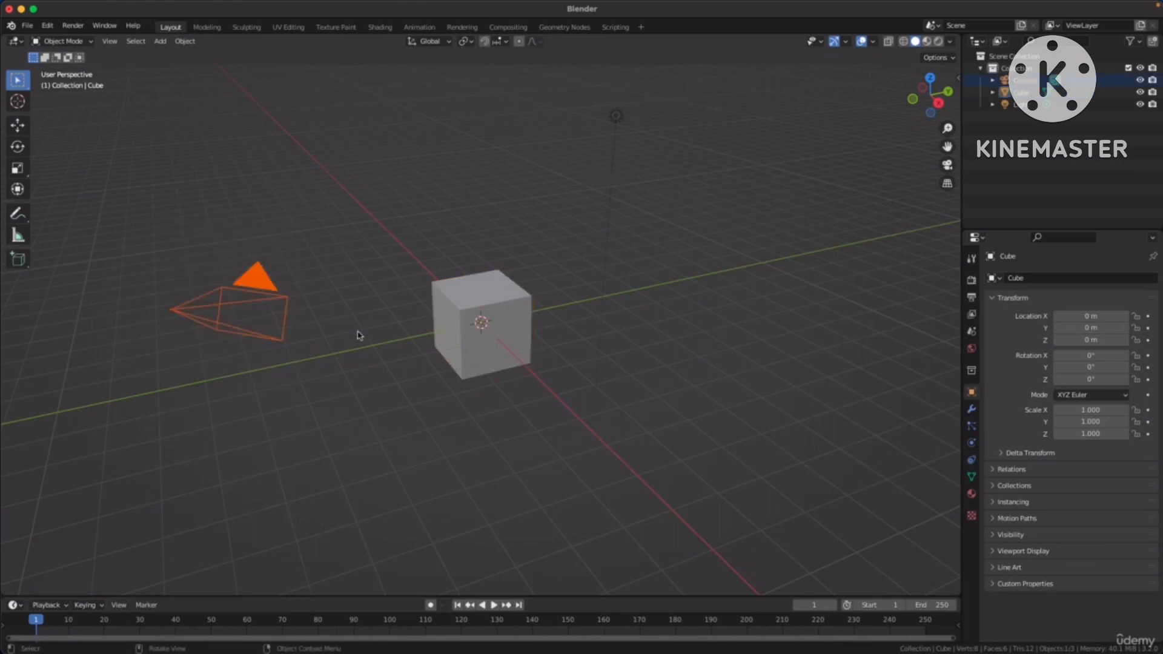
pyautogui.press('x')
pyautogui.click(324, 326)
pyautogui.moveTo(566, 92); pyautogui.dragTo(673, 160)
pyautogui.press('x')
pyautogui.click(653, 177)
# Select the default cube in a closer view.
pyautogui.scroll(8, 651, 187)
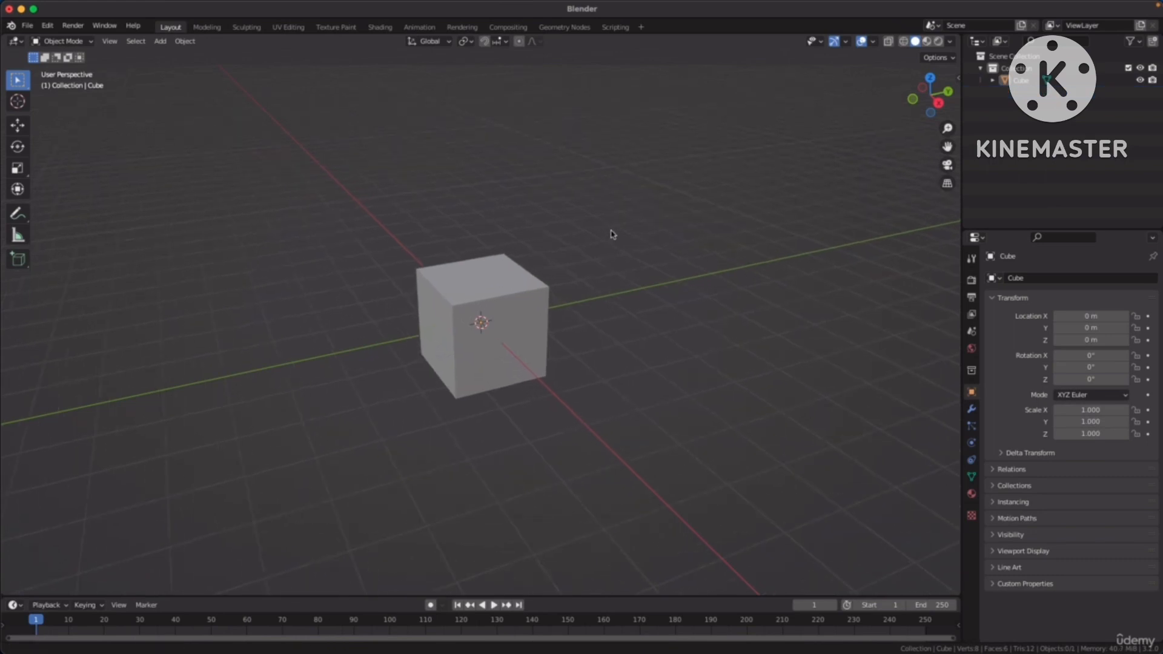
pyautogui.scroll(-5, 646, 205)
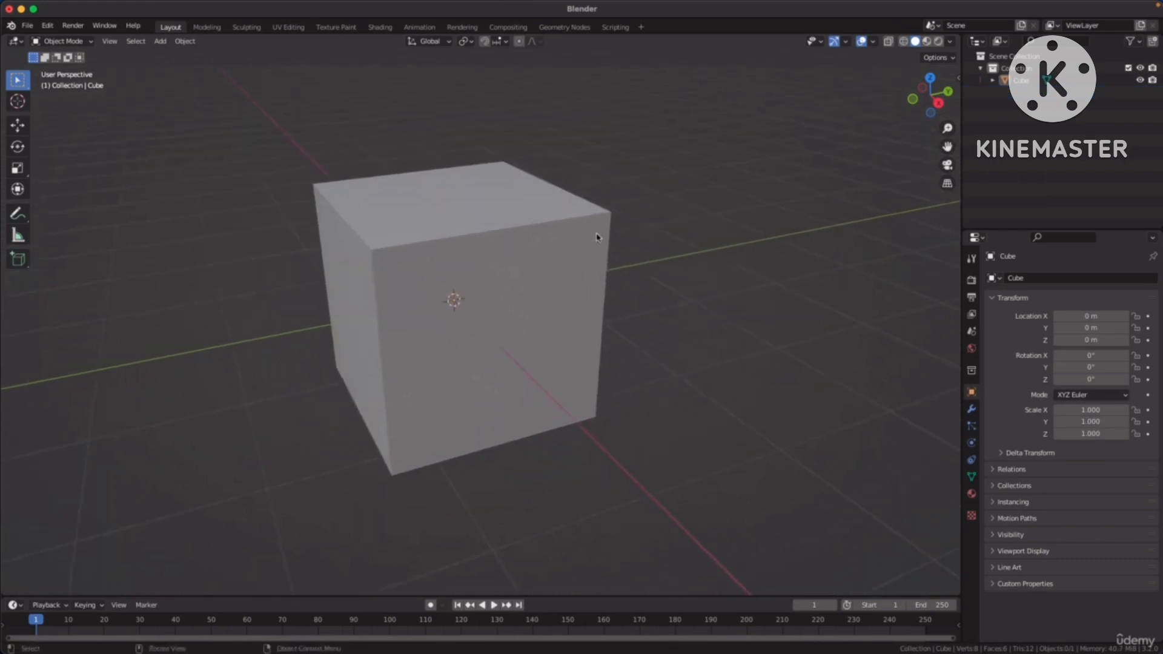
pyautogui.moveTo(635, 263); pyautogui.dragTo(664, 250, button='middle')
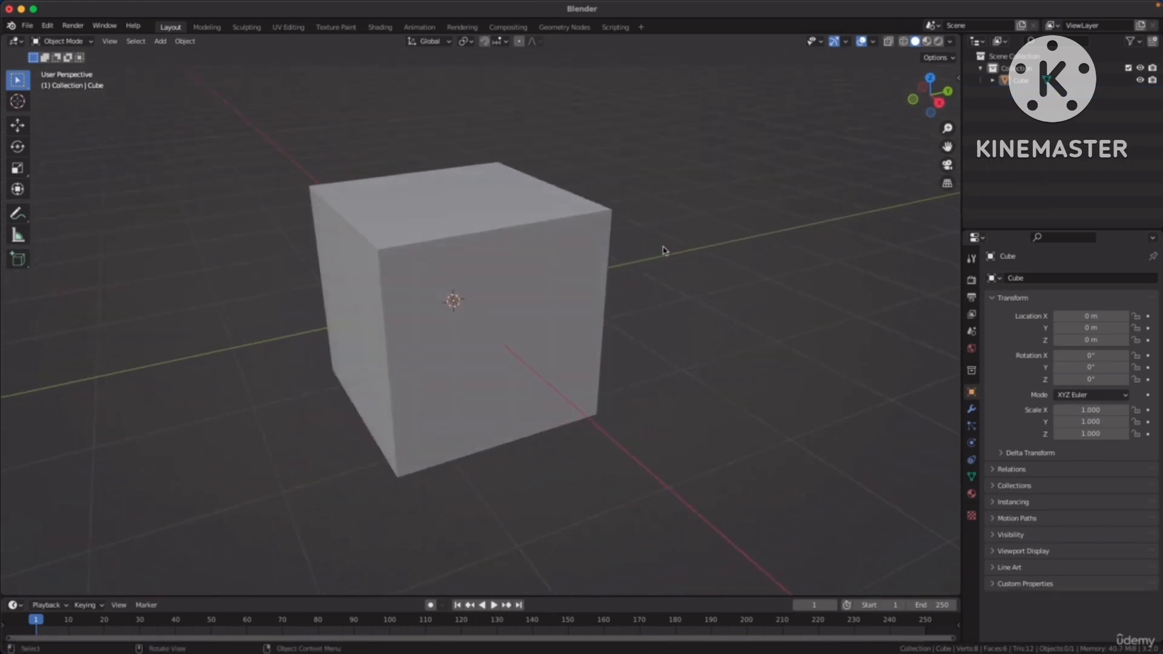
pyautogui.click(453, 201)
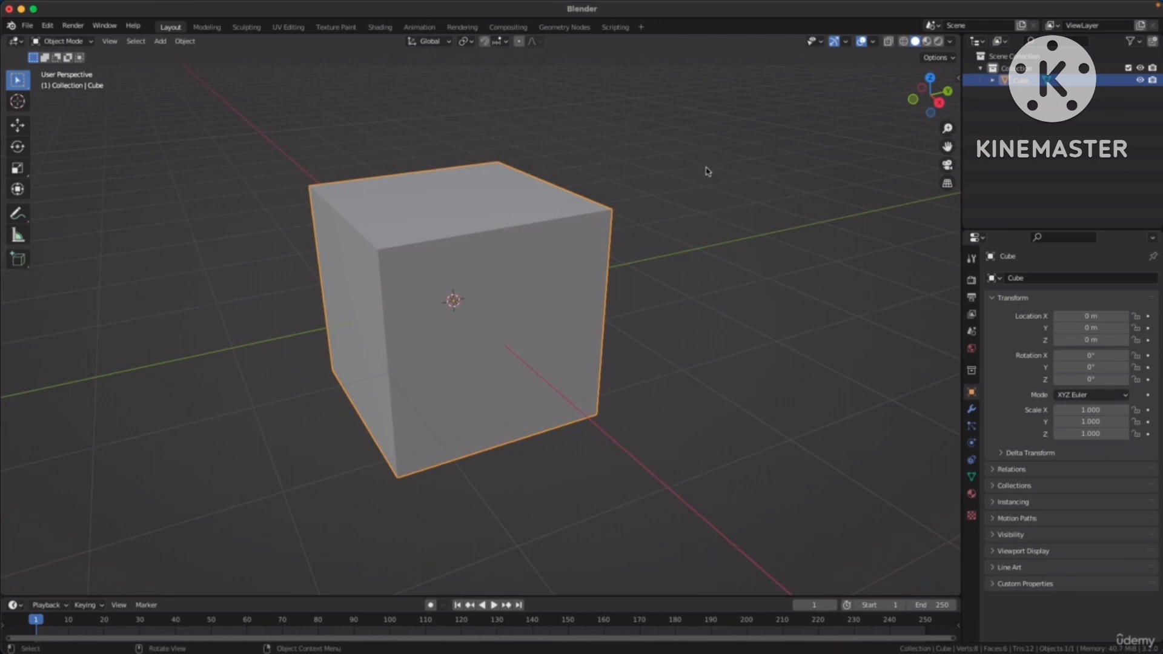
# Switch the cube into Edit Mode and back to Object Mode, and repeat the round trip once.
pyautogui.press('Tab')
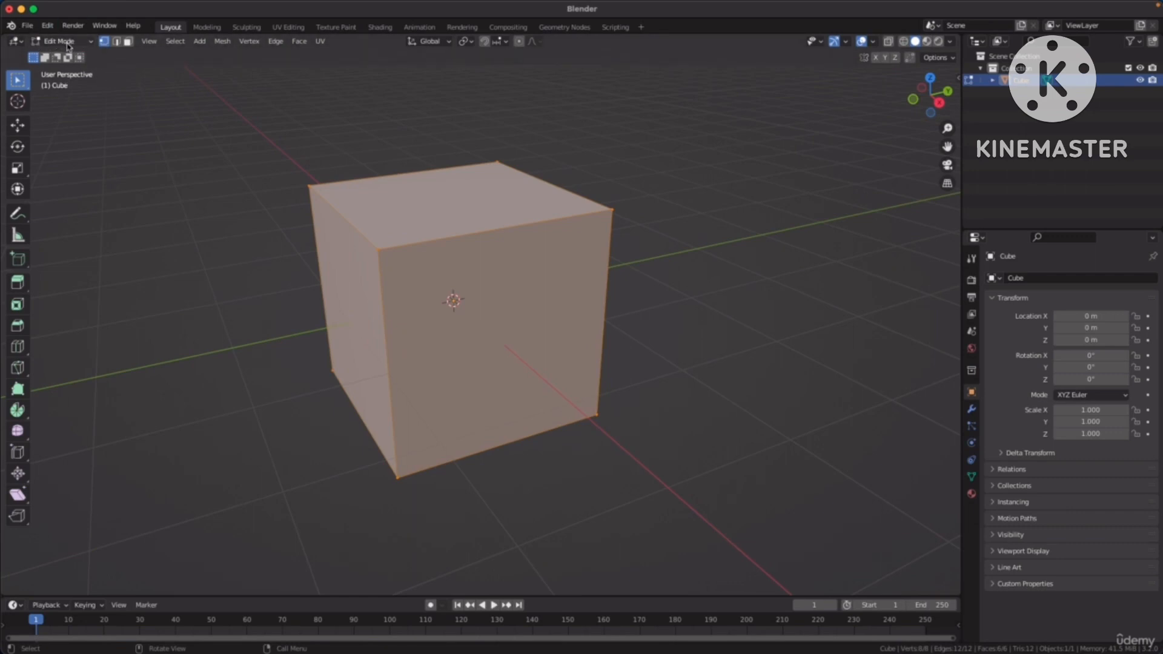
pyautogui.press('Tab')
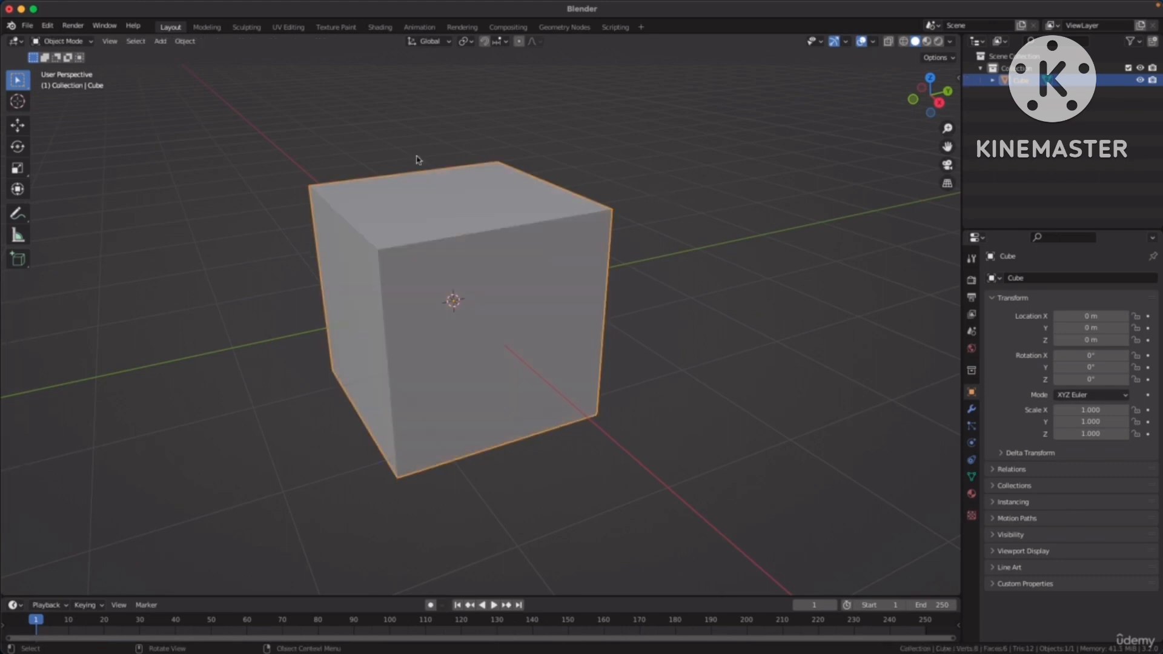
pyautogui.click(77, 42)
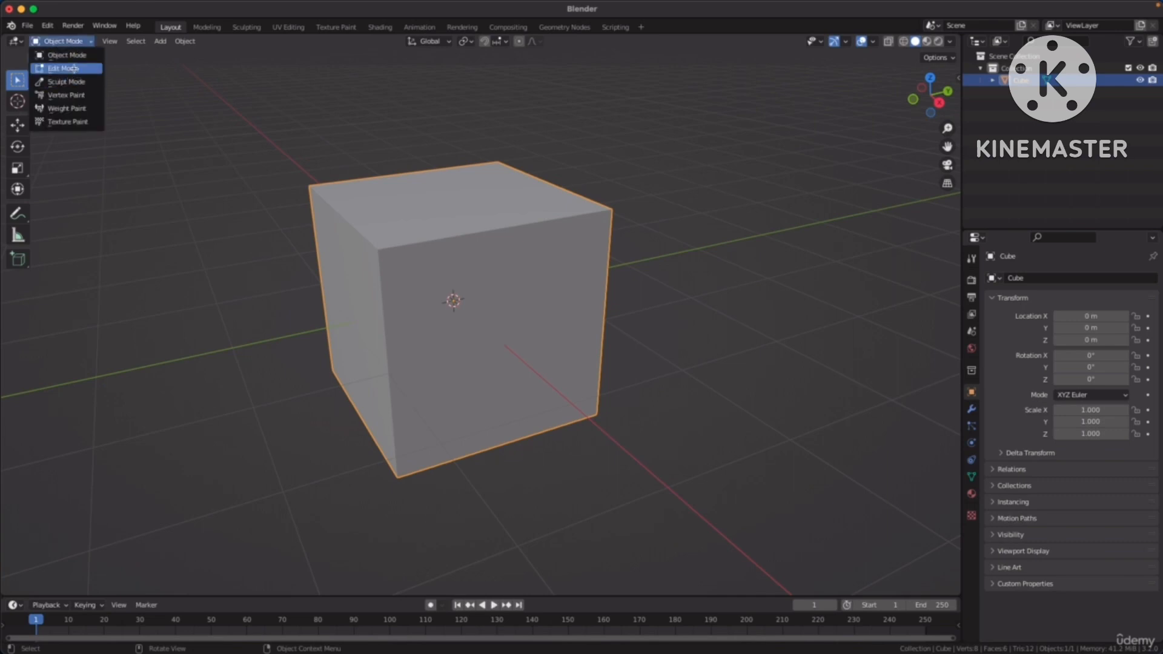
pyautogui.click(73, 68)
pyautogui.click(62, 41)
pyautogui.click(68, 55)
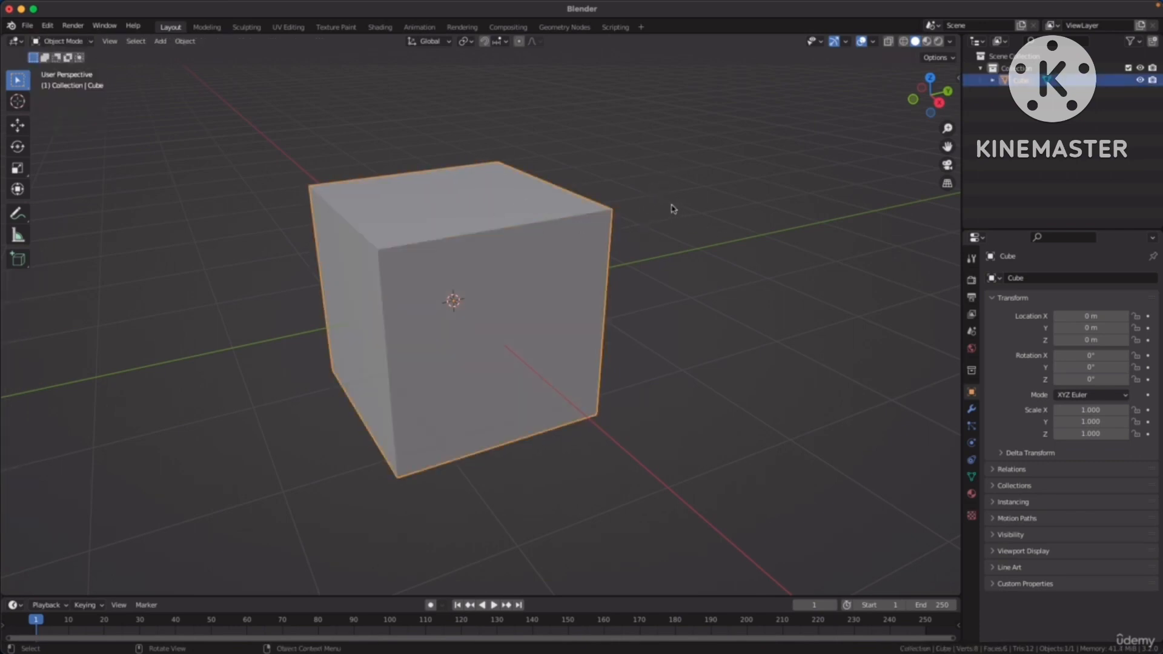
# Enter Edit Mode on the cube and select its visible corner vertices one at a time.
pyautogui.press('Tab')
pyautogui.keyDown('shift'); pyautogui.moveTo(659, 199); pyautogui.dragTo(680, 209, button='middle'); pyautogui.keyUp('shift')
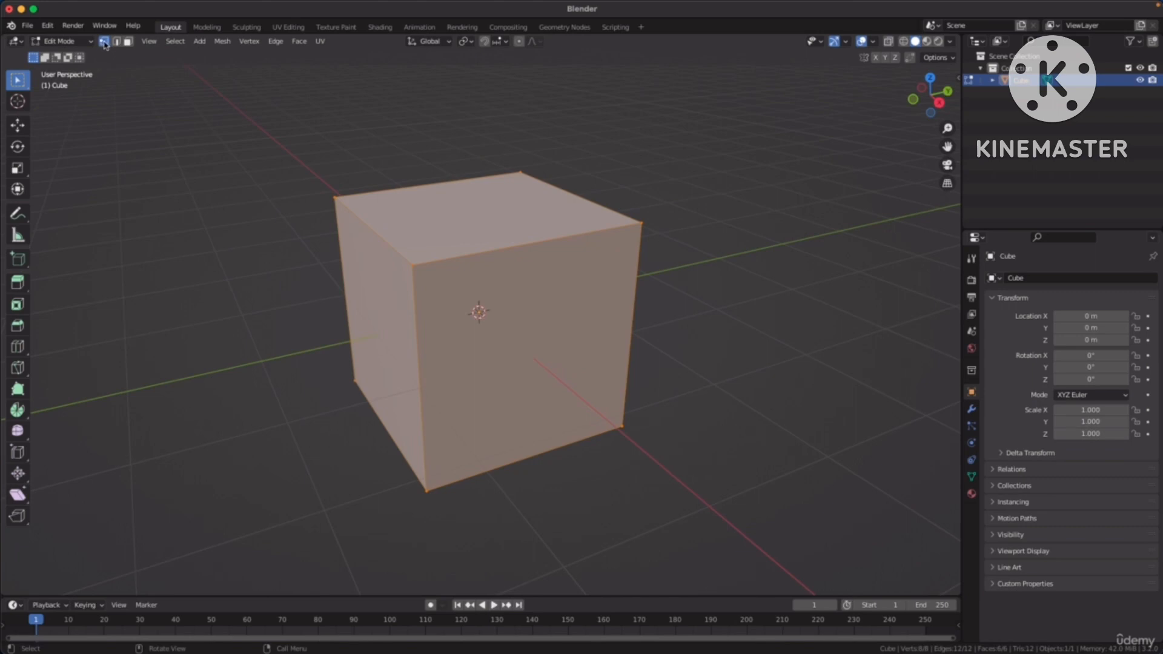
pyautogui.moveTo(309, 173); pyautogui.dragTo(339, 203)
pyautogui.moveTo(401, 250); pyautogui.dragTo(426, 283)
pyautogui.moveTo(626, 206); pyautogui.dragTo(673, 252)
pyautogui.moveTo(507, 146); pyautogui.dragTo(548, 184)
pyautogui.moveTo(409, 467); pyautogui.dragTo(449, 509)
pyautogui.moveTo(331, 364); pyautogui.dragTo(365, 394)
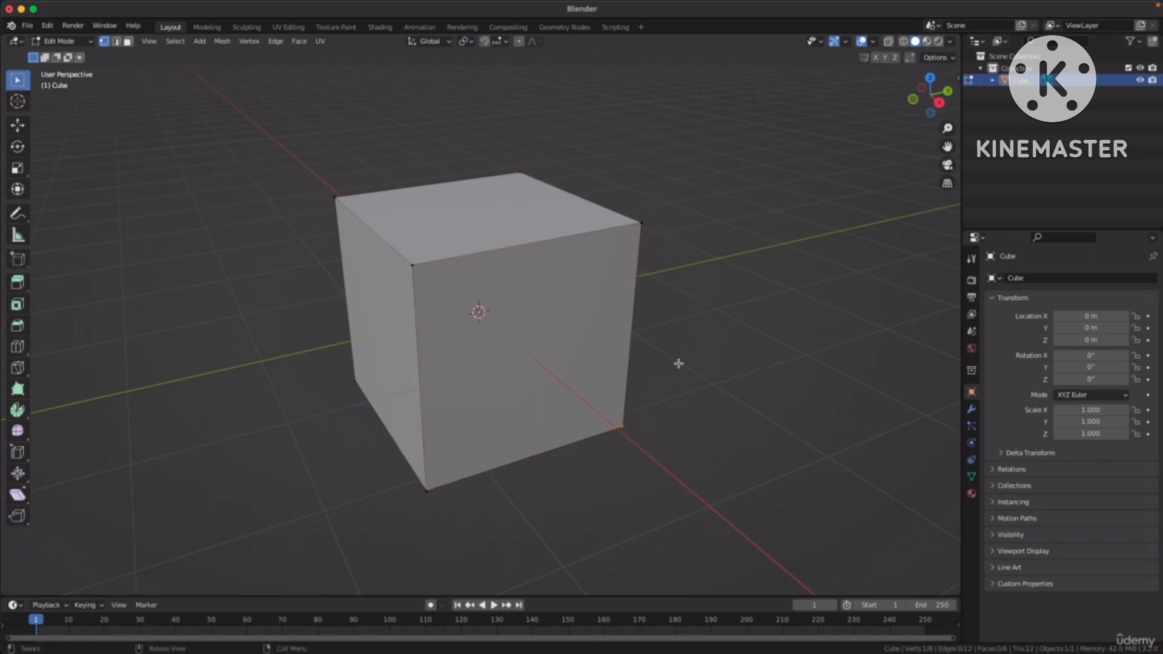
# Select individual top corner vertices of the cube while viewing it from other sides.
pyautogui.moveTo(643, 312); pyautogui.dragTo(599, 306, button='middle')
pyautogui.moveTo(702, 325); pyautogui.dragTo(613, 327, button='middle')
pyautogui.moveTo(608, 201); pyautogui.dragTo(633, 225)
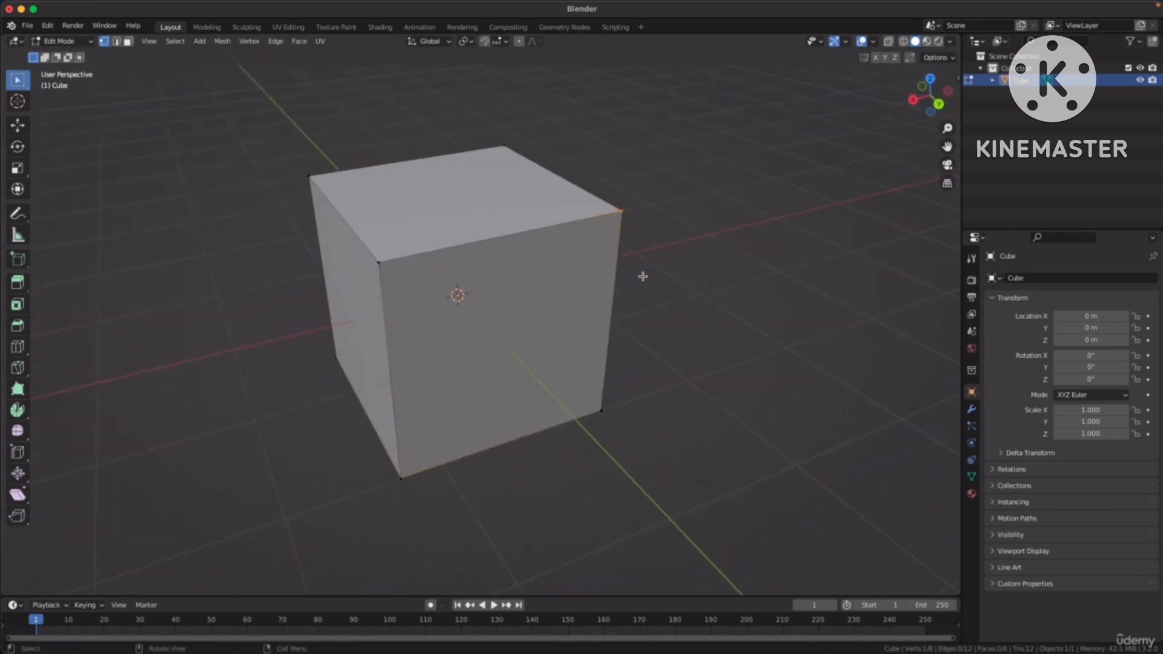
pyautogui.moveTo(644, 275); pyautogui.dragTo(684, 251, button='middle')
pyautogui.moveTo(437, 206); pyautogui.dragTo(493, 254)
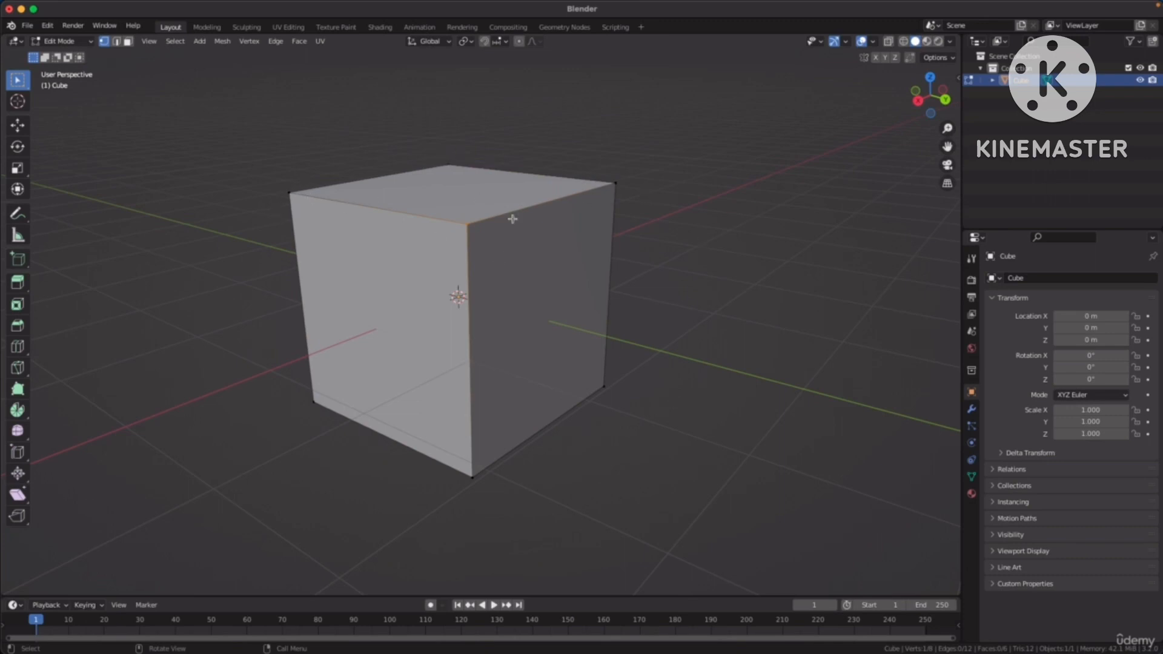
pyautogui.moveTo(513, 219); pyautogui.dragTo(489, 251, button='middle')
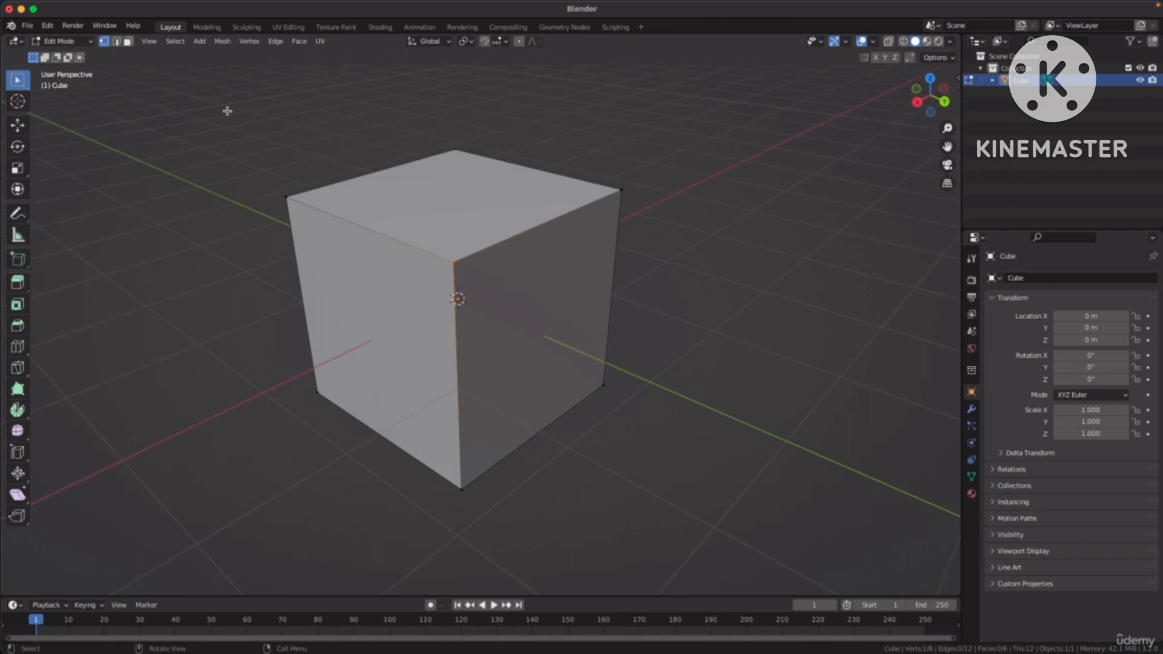
# Switch to edge selection and select the cube's top, vertical and bottom edges one at a time.
pyautogui.click(117, 43)
pyautogui.click(375, 235)
pyautogui.moveTo(361, 145); pyautogui.dragTo(386, 186)
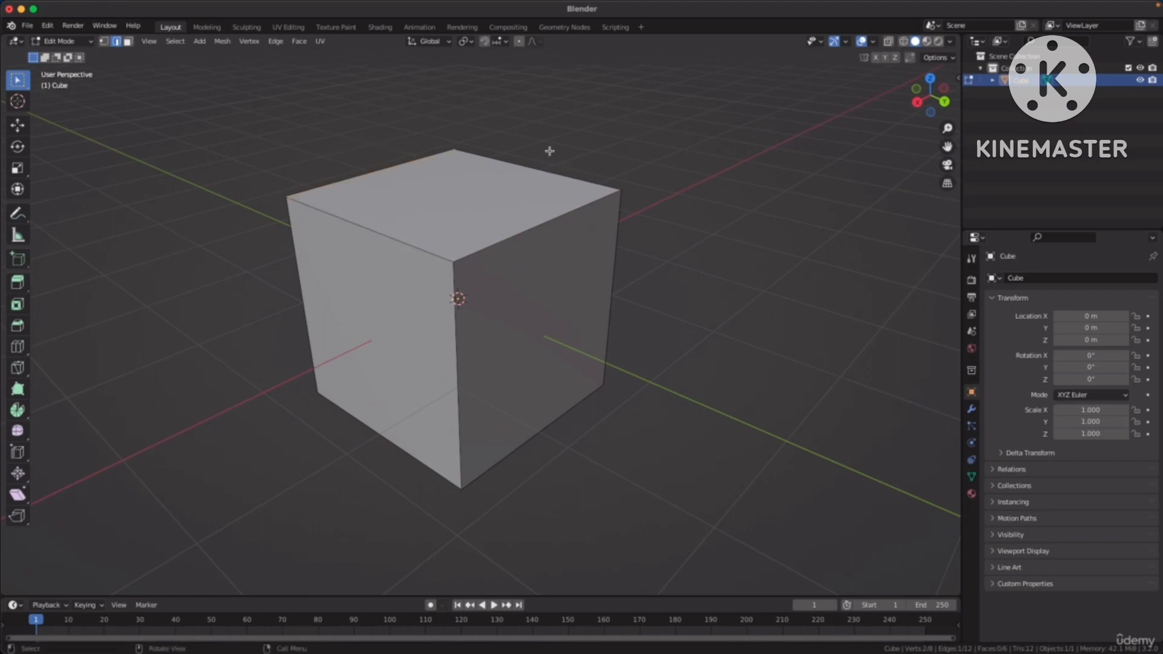
pyautogui.moveTo(545, 152); pyautogui.dragTo(515, 191)
pyautogui.click(461, 396)
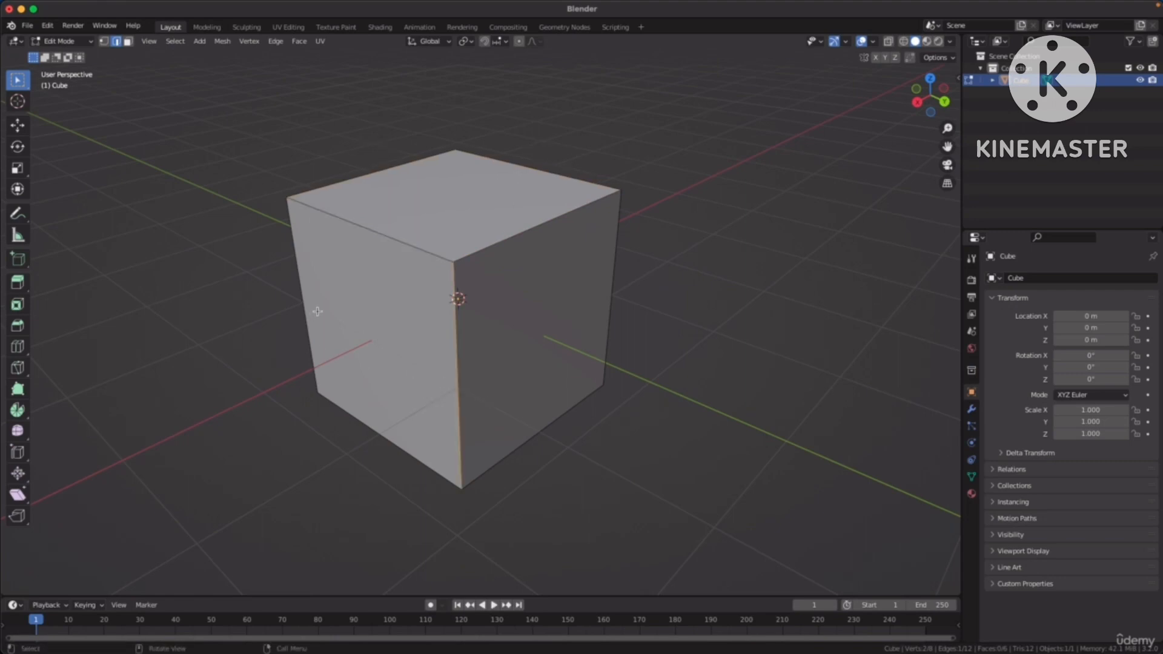
pyautogui.click(318, 342)
pyautogui.click(387, 439)
pyautogui.moveTo(536, 416); pyautogui.dragTo(568, 463)
pyautogui.moveTo(592, 301); pyautogui.dragTo(648, 310)
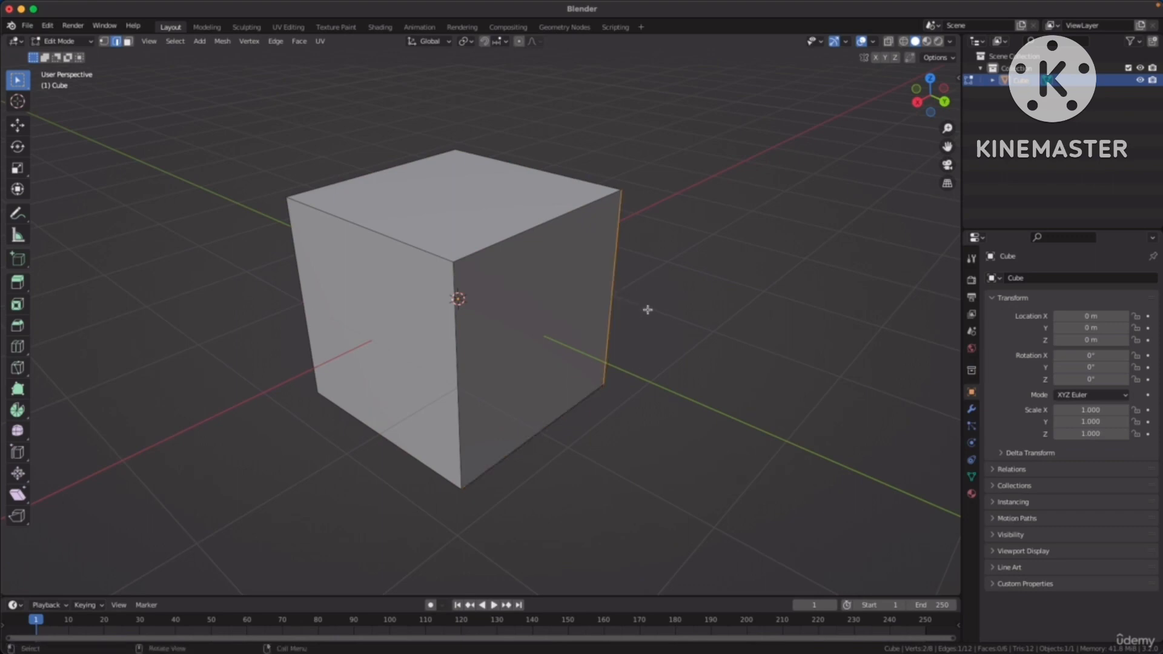
# Switch to face selection and select the cube's top face and its two visible side faces in turn.
pyautogui.click(128, 42)
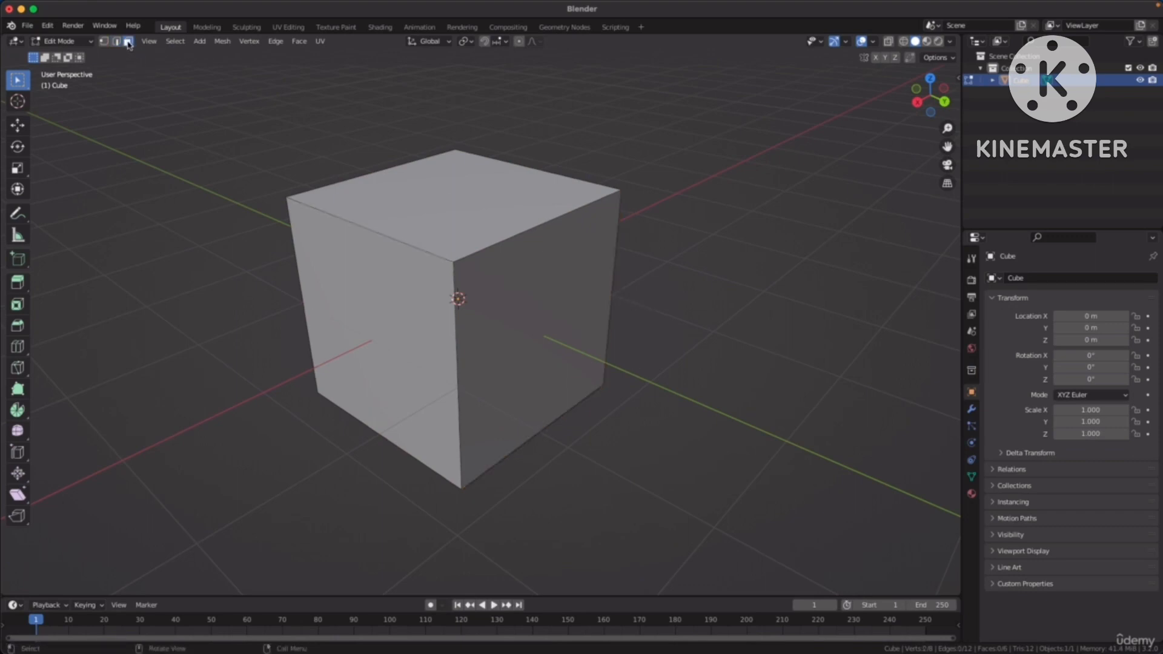
pyautogui.click(447, 198)
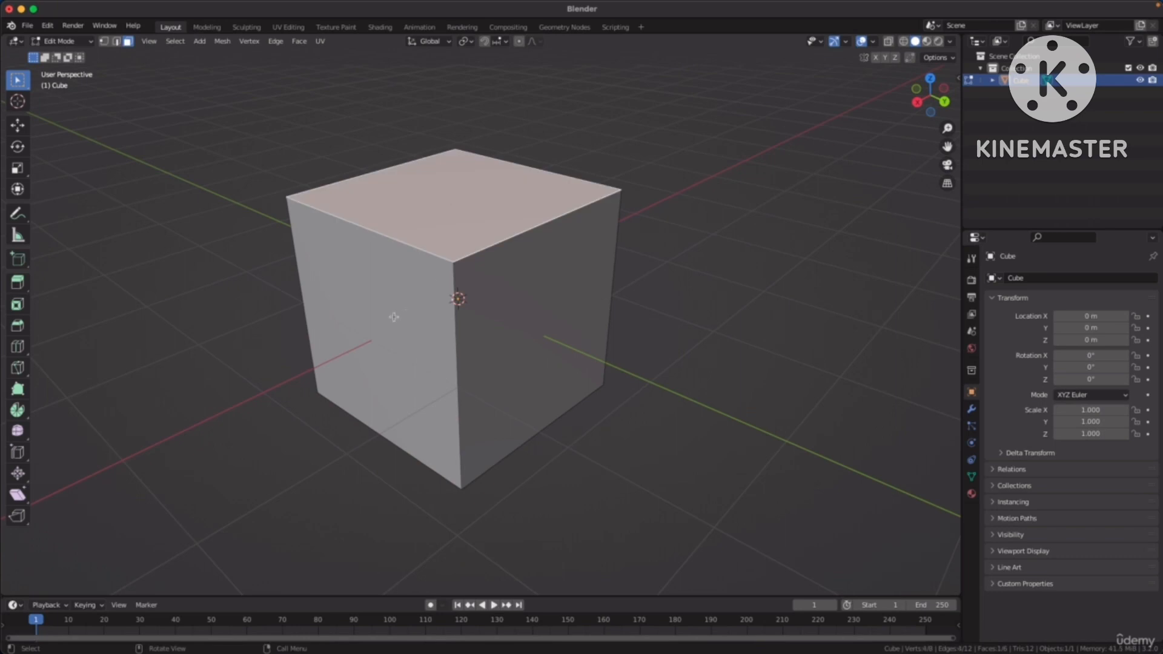
pyautogui.click(394, 318)
pyautogui.click(551, 317)
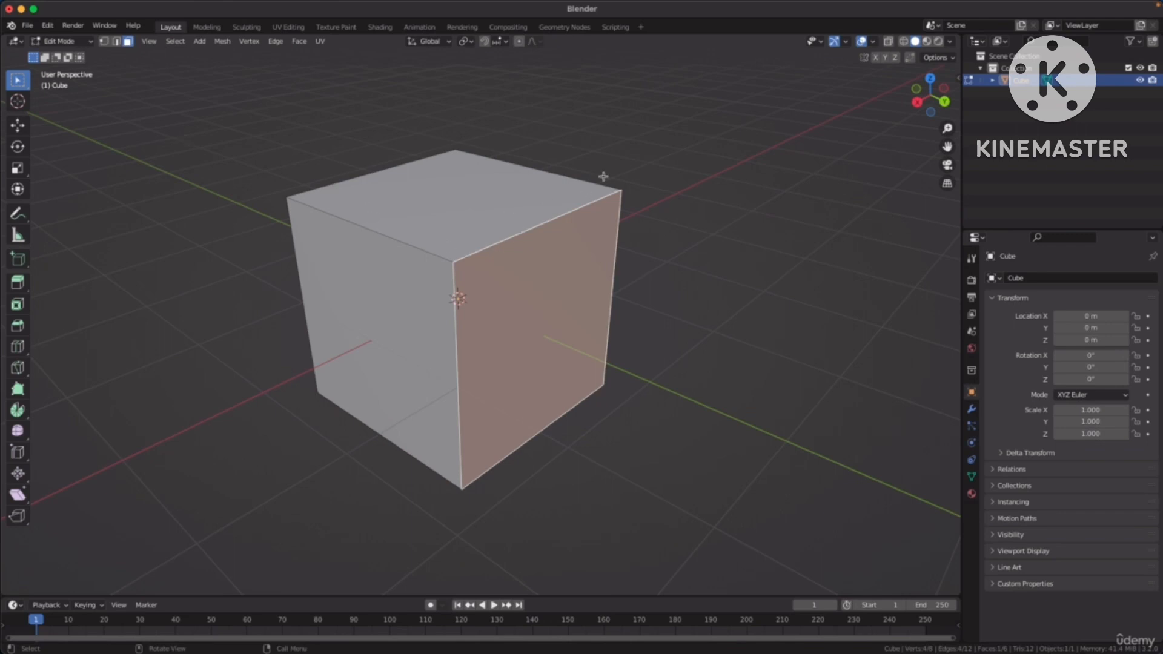
# Select three top corner vertices singly in vertex selection, and a top edge in edge selection.
pyautogui.press('1')
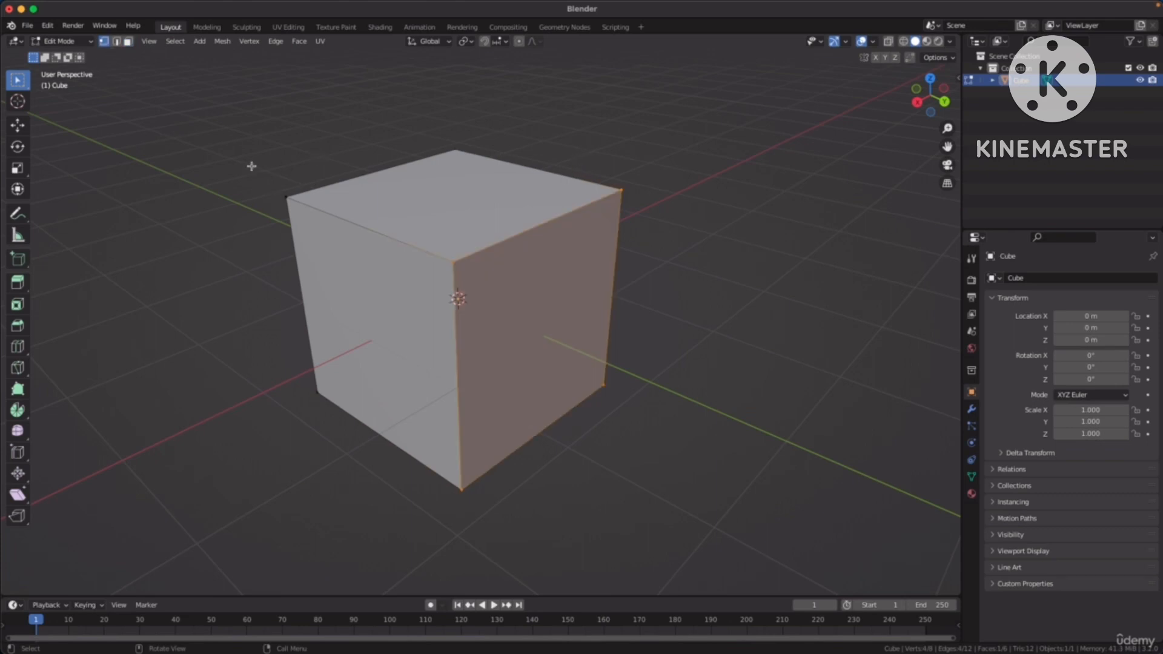
pyautogui.click(286, 197)
pyautogui.click(624, 193)
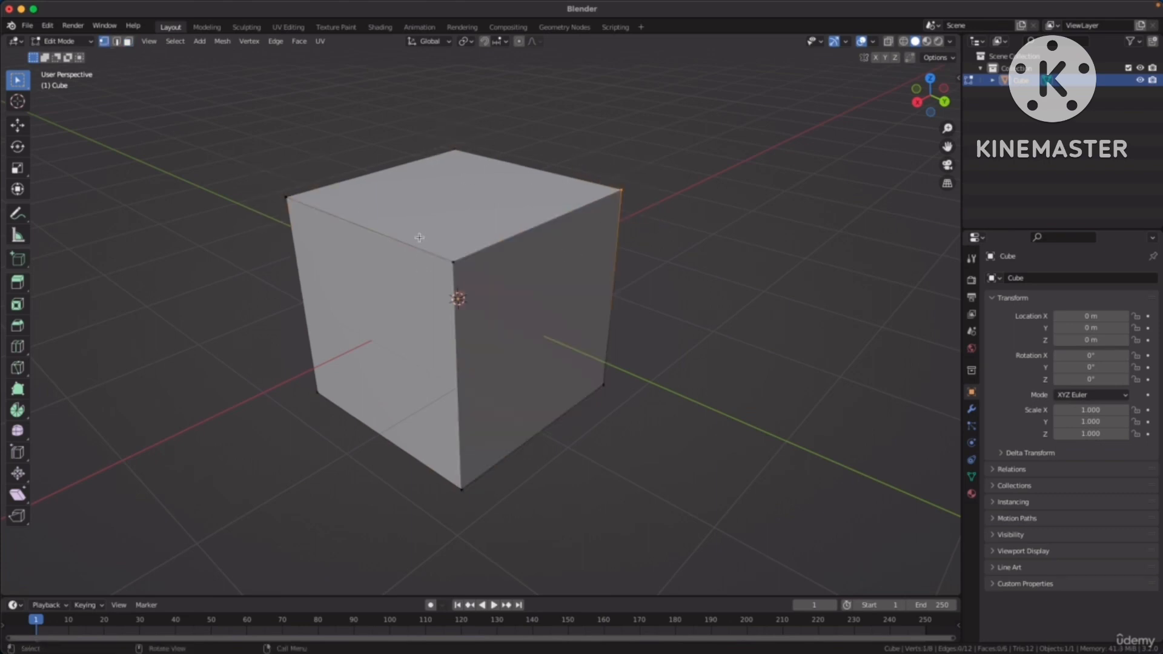
pyautogui.click(454, 263)
pyautogui.press('2')
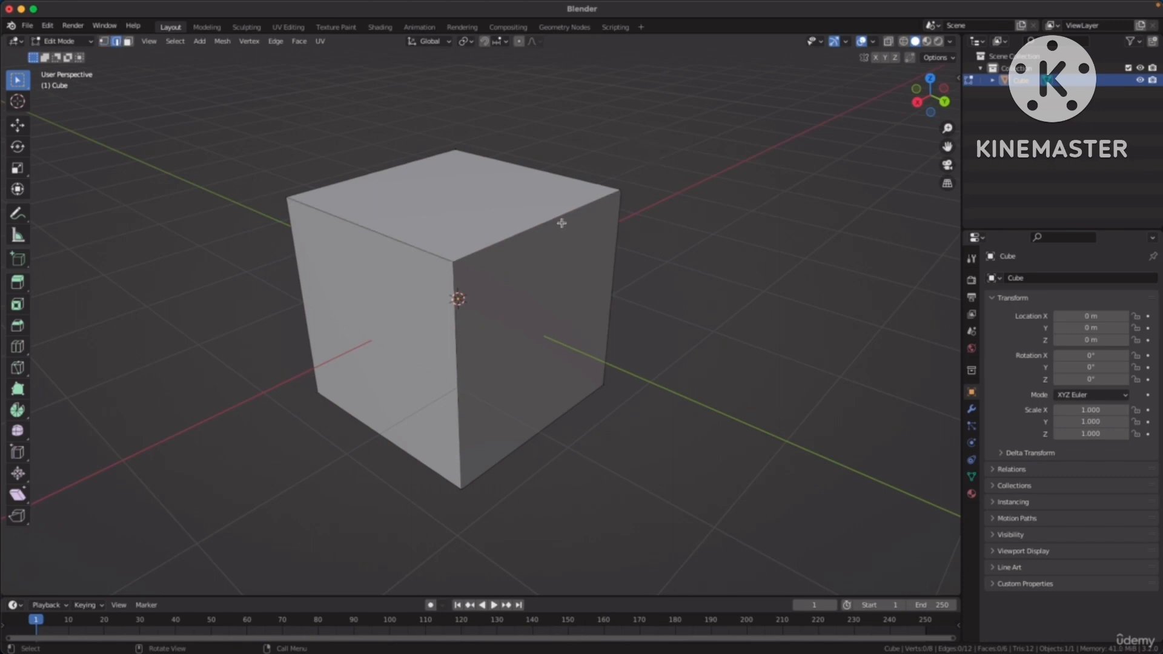
pyautogui.moveTo(510, 207); pyautogui.dragTo(548, 259)
# Return to face selection and select the top face and each of the two visible side faces.
pyautogui.press('3')
pyautogui.click(474, 208)
pyautogui.click(537, 298)
pyautogui.click(395, 325)
pyautogui.moveTo(581, 257); pyautogui.dragTo(682, 270, button='middle')
# Cycle through vertex, edge and face selection, picking a corner vertex, a top edge and the larger visible side face.
pyautogui.press('1')
pyautogui.moveTo(450, 241); pyautogui.dragTo(395, 294)
pyautogui.press('2')
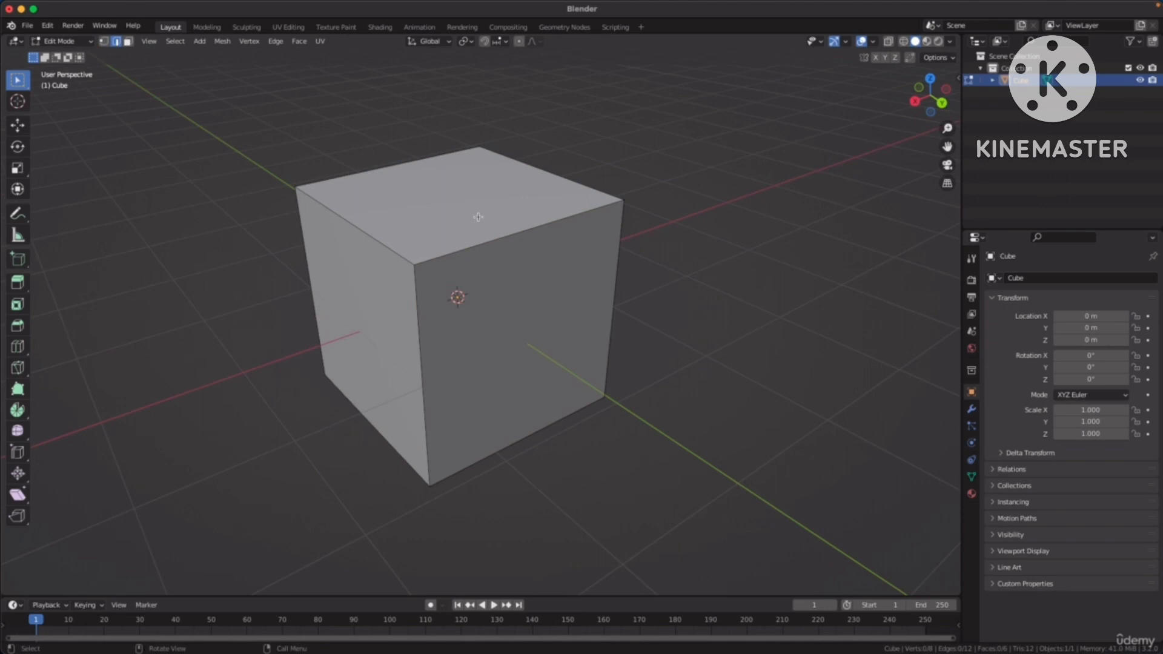
pyautogui.click(495, 240)
pyautogui.press('3')
pyautogui.click(564, 332)
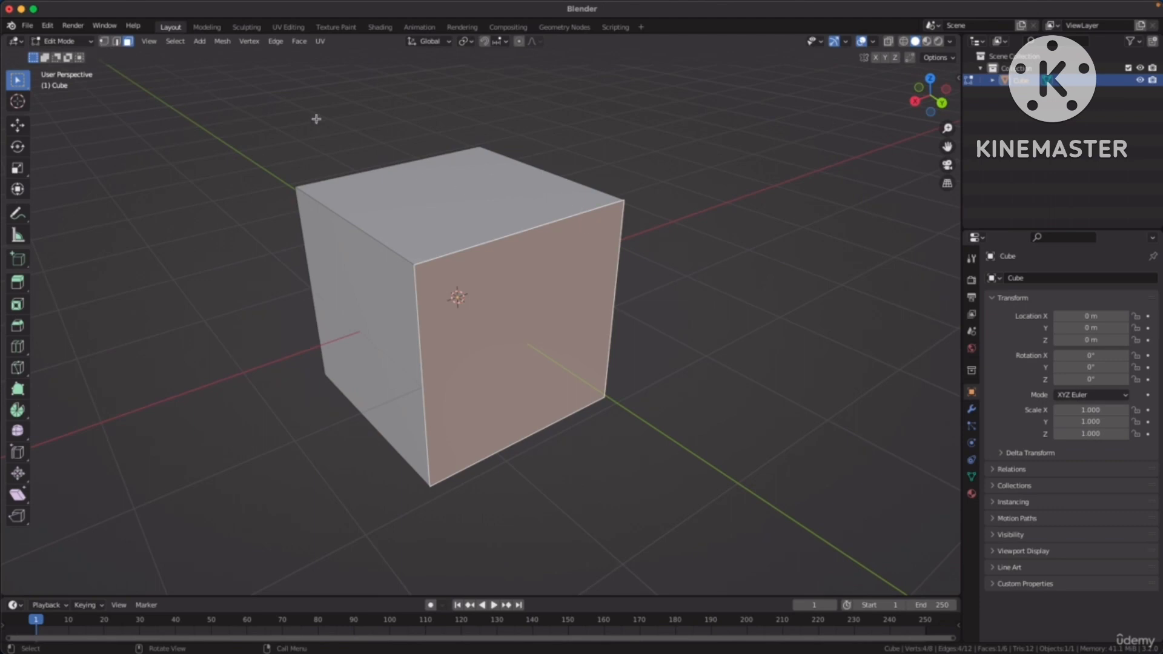
# Switch to vertex selection, select the near top corner vertex on the positive X side and move it freely outward from the cube.
pyautogui.press('1')
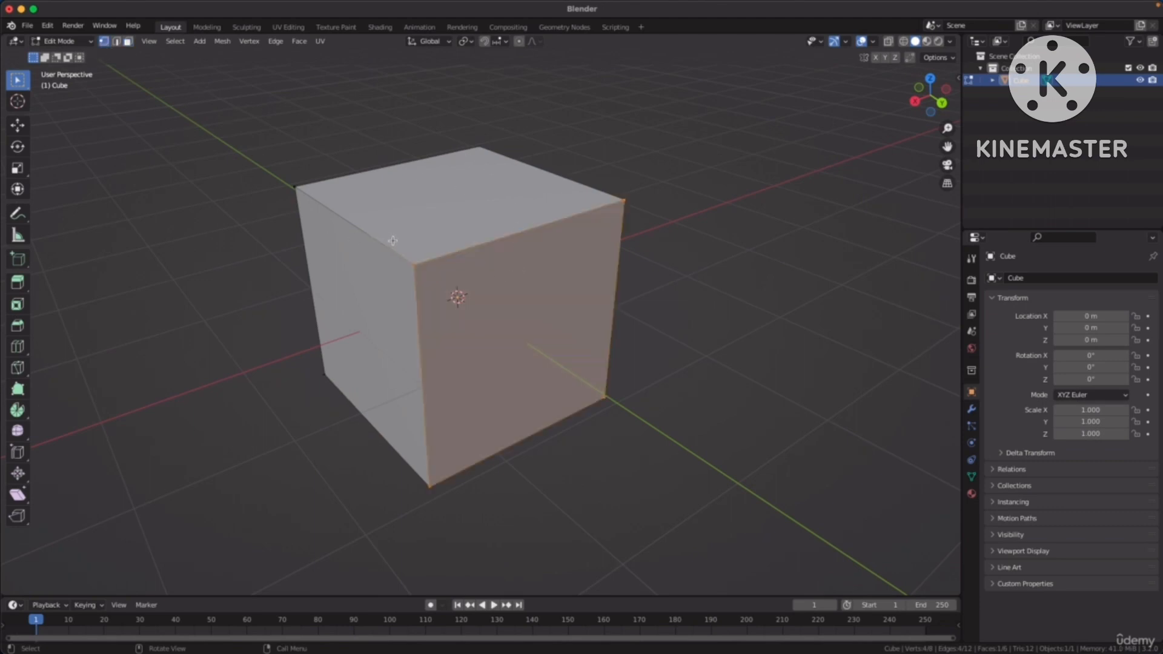
pyautogui.moveTo(393, 241); pyautogui.dragTo(472, 287)
pyautogui.moveTo(533, 282); pyautogui.dragTo(461, 289, button='middle')
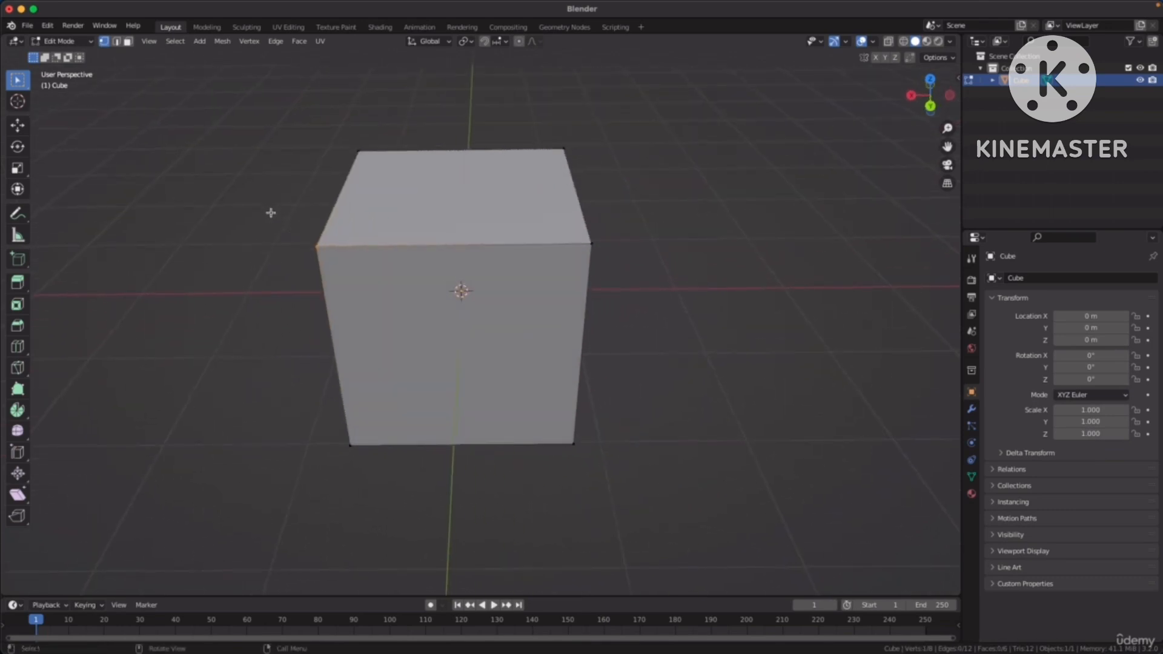
pyautogui.moveTo(271, 212); pyautogui.dragTo(330, 287)
pyautogui.click(360, 150)
pyautogui.moveTo(271, 219); pyautogui.dragTo(331, 288)
pyautogui.moveTo(437, 265); pyautogui.dragTo(478, 251, button='middle')
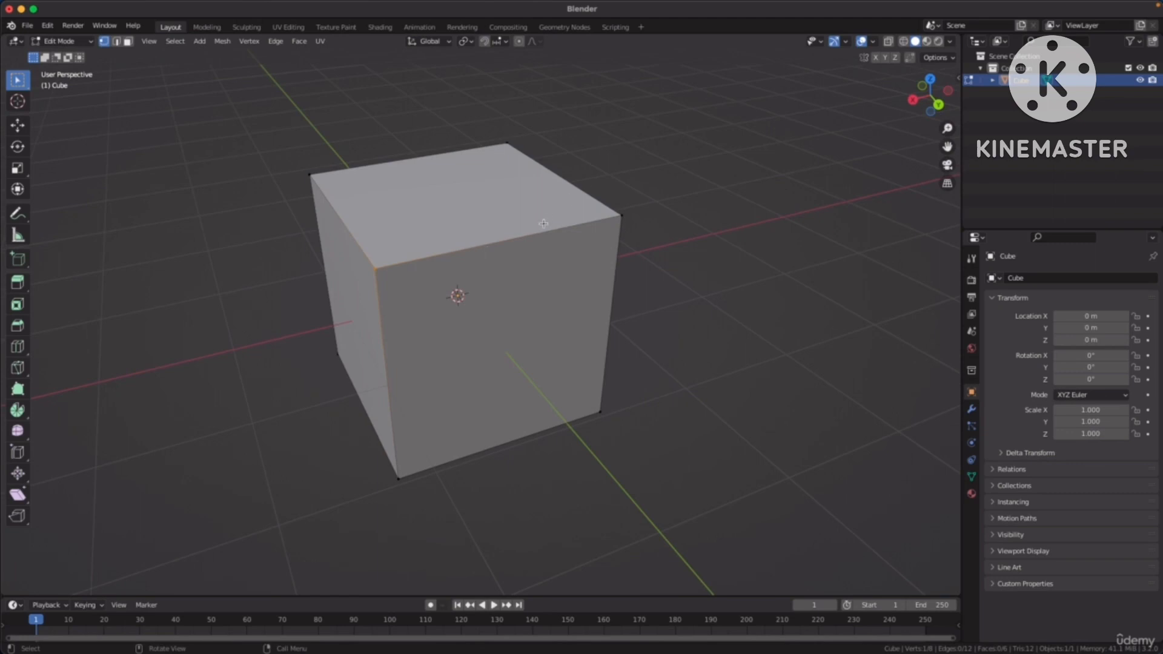
pyautogui.moveTo(543, 224); pyautogui.dragTo(377, 278, button='middle')
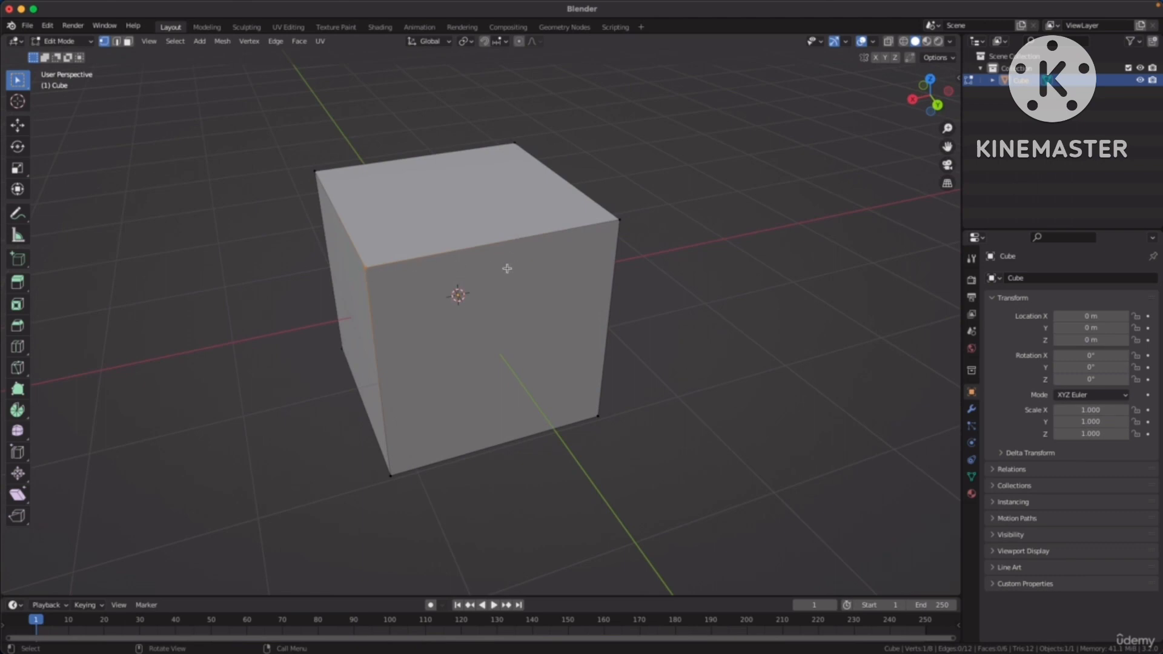
pyautogui.press('g')
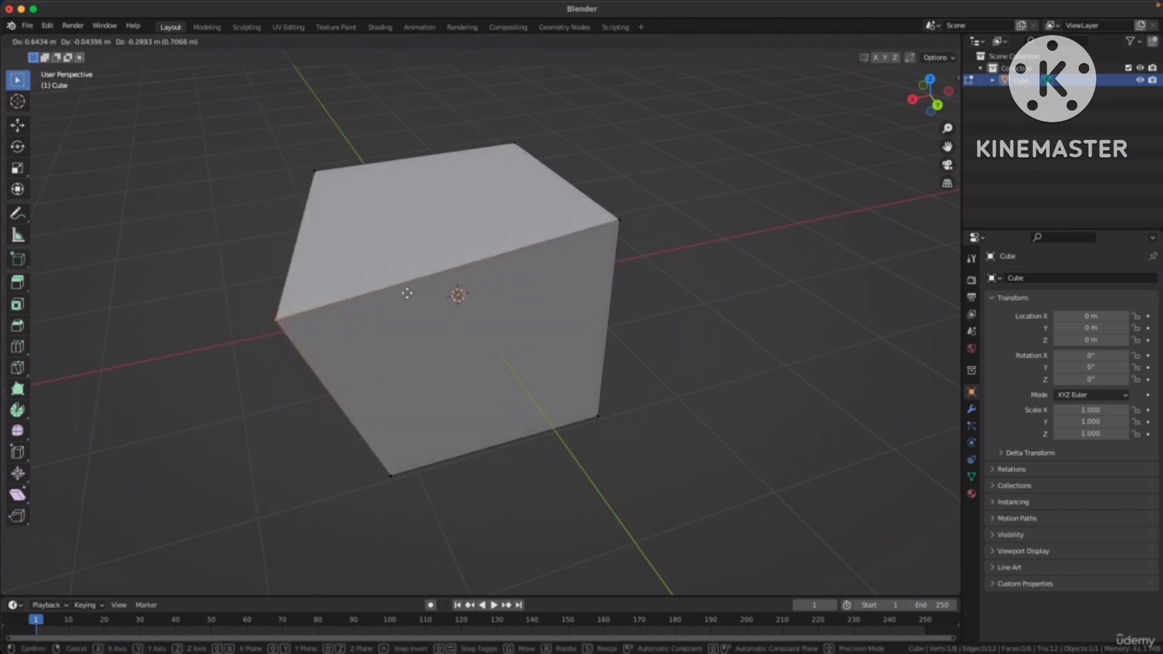
pyautogui.click(387, 283)
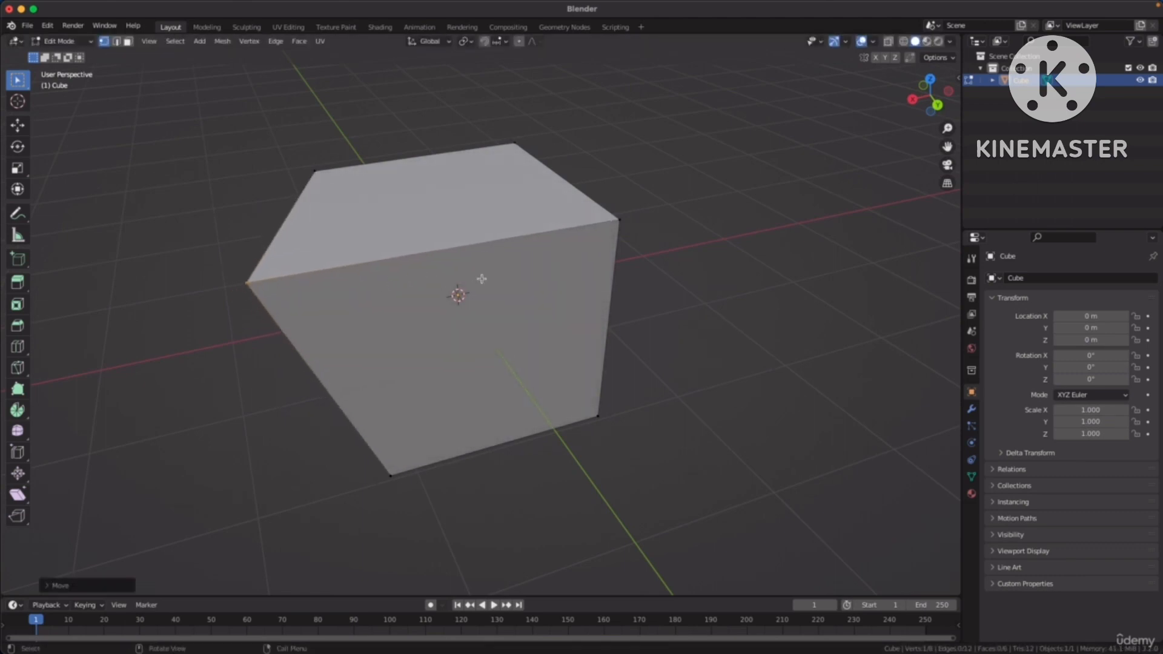
# Select the other top corner vertex of the same side face and move it freely inward and slightly up.
pyautogui.moveTo(482, 278); pyautogui.dragTo(663, 241, button='middle')
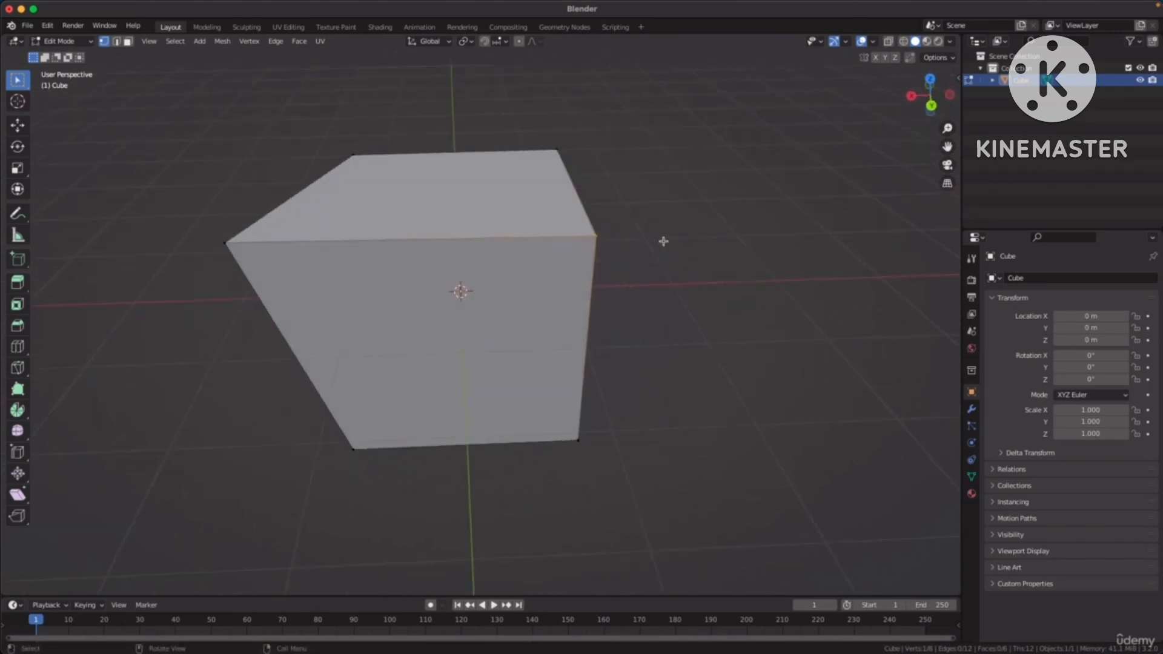
pyautogui.press('g')
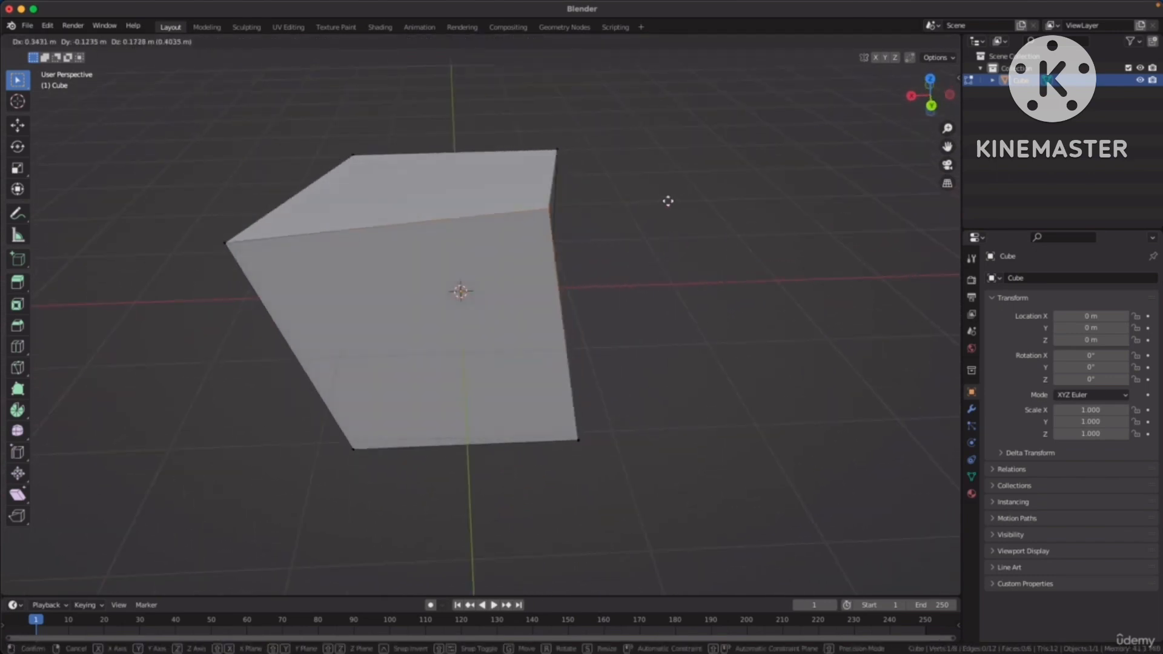
pyautogui.click(648, 218)
# Select the top corner vertex on the negative X and negative Y side and move it along the X axis.
pyautogui.moveTo(636, 226); pyautogui.dragTo(585, 243, button='middle')
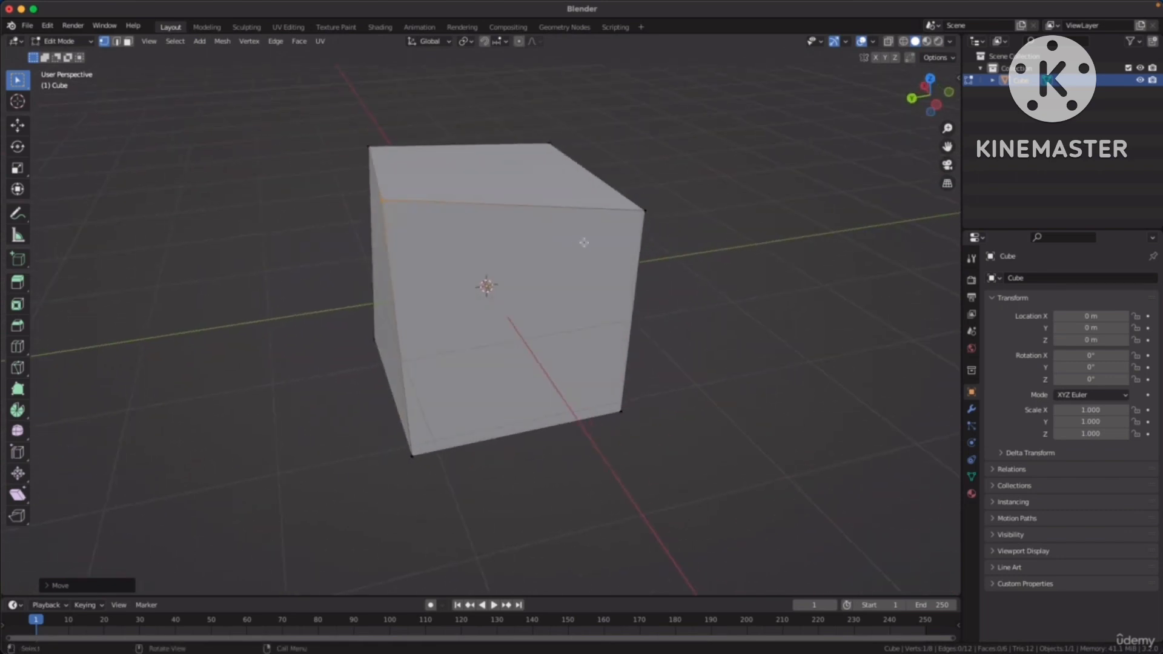
pyautogui.click(633, 200)
pyautogui.press('g')
pyautogui.press('x')
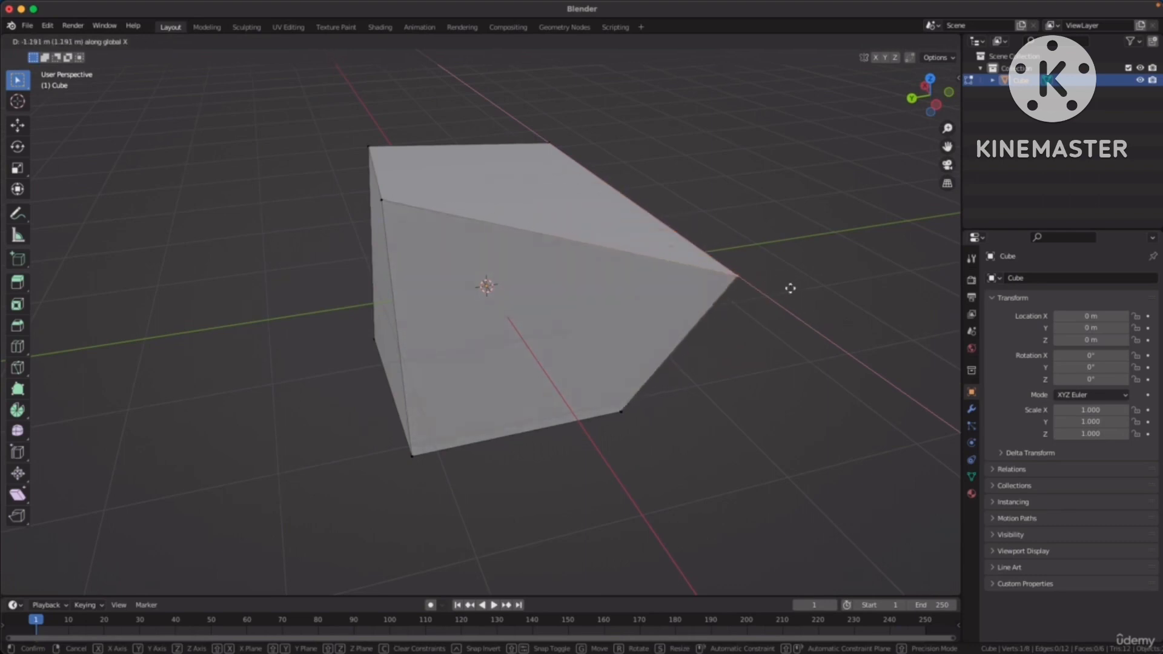
pyautogui.click(691, 237)
# Move the selected top corner vertex along the Z axis and along the Y axis.
pyautogui.moveTo(691, 236); pyautogui.dragTo(722, 286, button='middle')
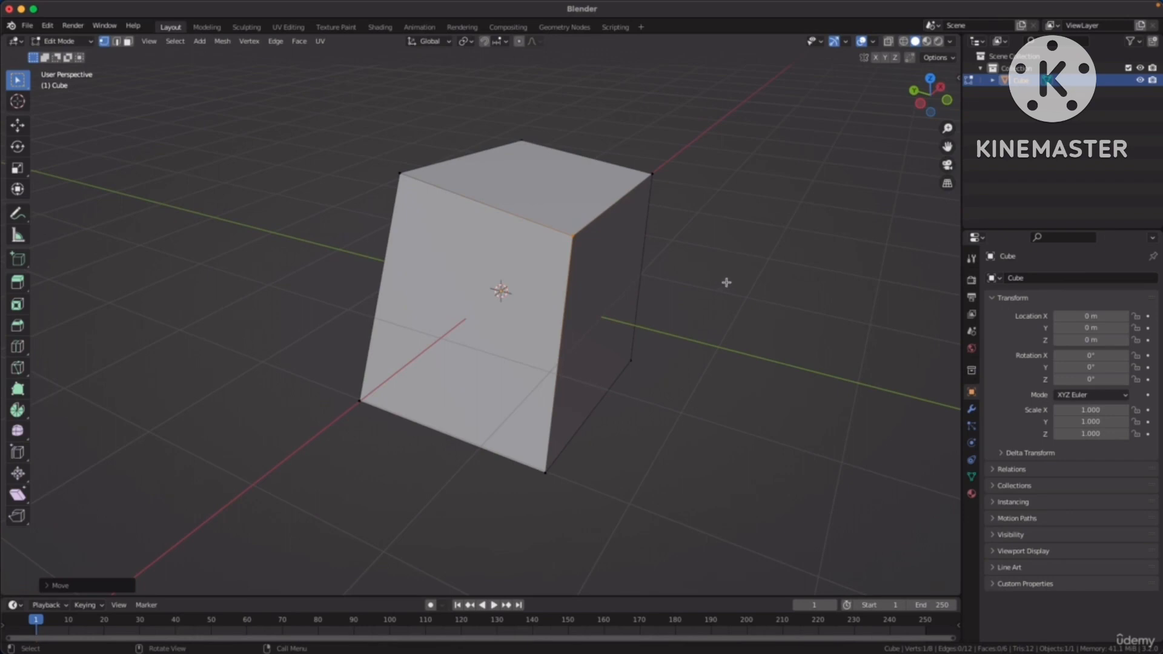
pyautogui.press('g')
pyautogui.press('z')
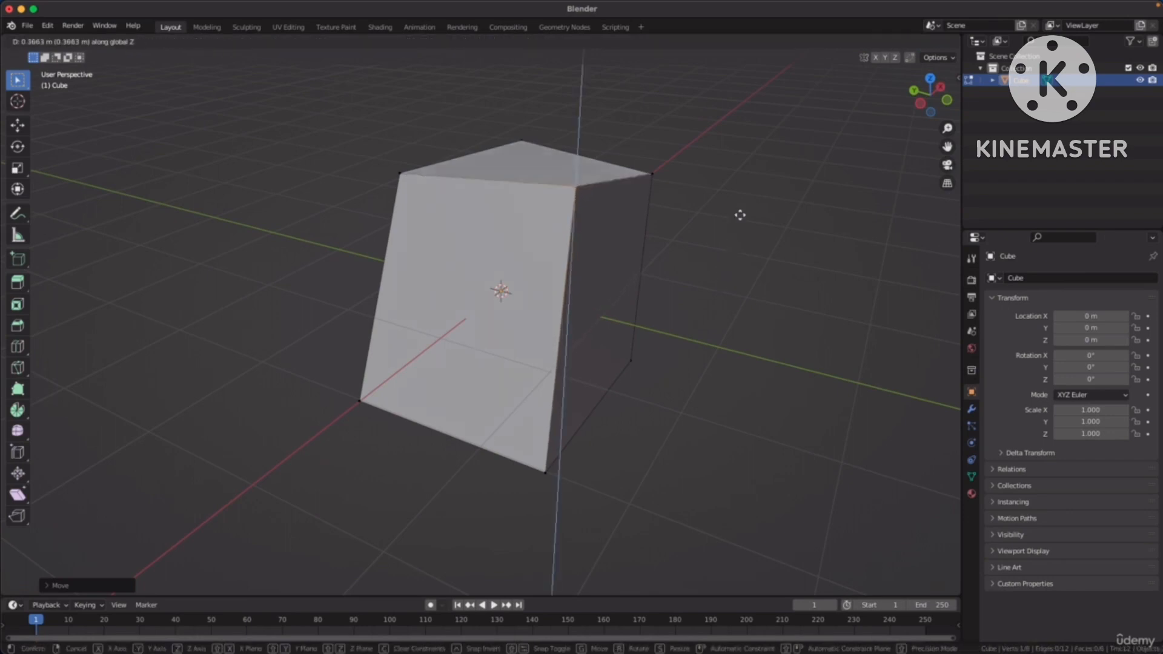
pyautogui.click(667, 303)
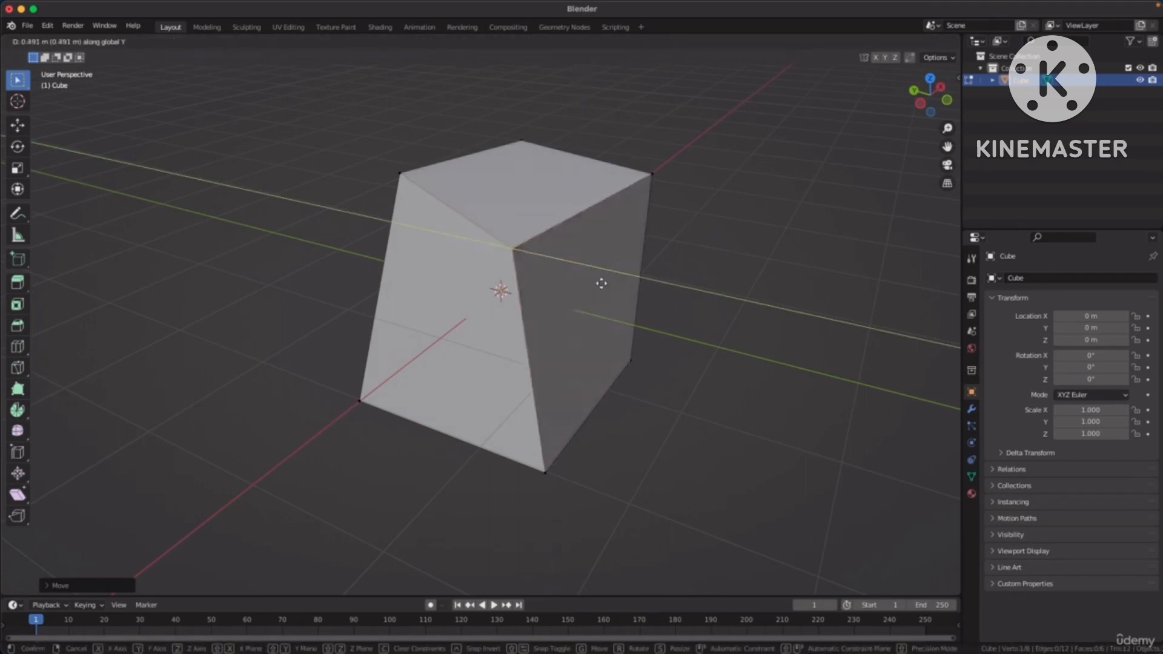
pyautogui.click(698, 299)
# Select both top vertices on the positive X side and try to move them freely together.
pyautogui.moveTo(698, 299); pyautogui.dragTo(615, 285, button='middle')
pyautogui.keyDown('shift'); pyautogui.moveTo(619, 139); pyautogui.dragTo(707, 251); pyautogui.keyUp('shift')
pyautogui.moveTo(707, 251); pyautogui.dragTo(657, 236, button='middle')
pyautogui.press('g')
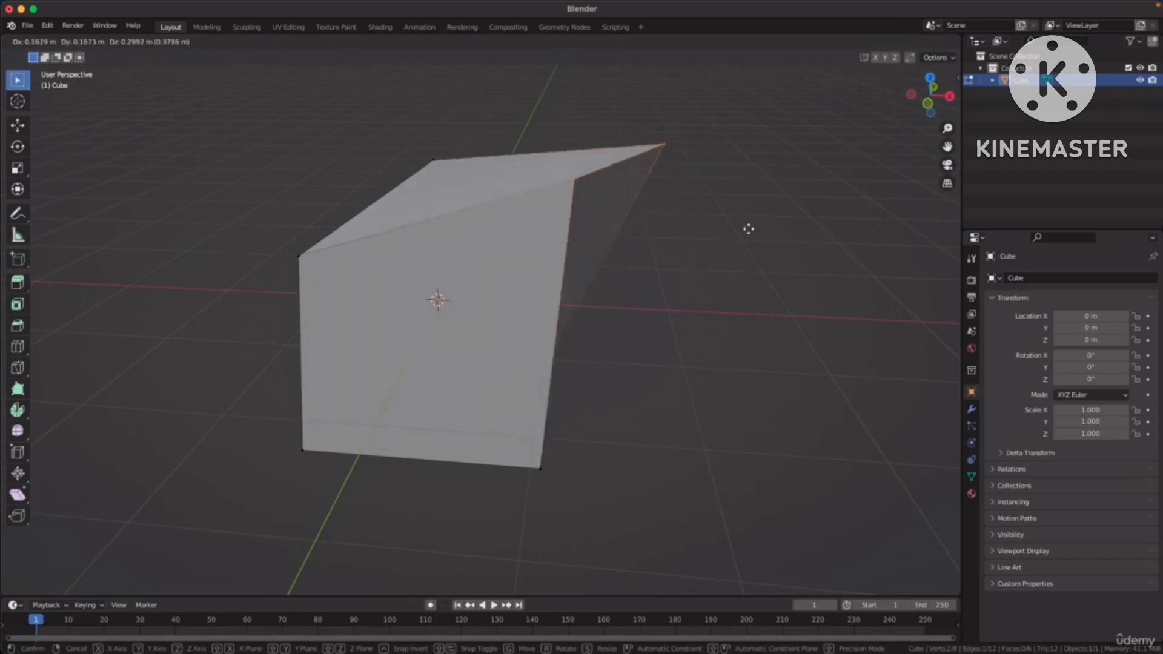
pyautogui.rightClick(689, 245)
# Rotate the two selected top vertices together and scale them closer to each other.
pyautogui.moveTo(689, 245); pyautogui.dragTo(780, 245, button='middle')
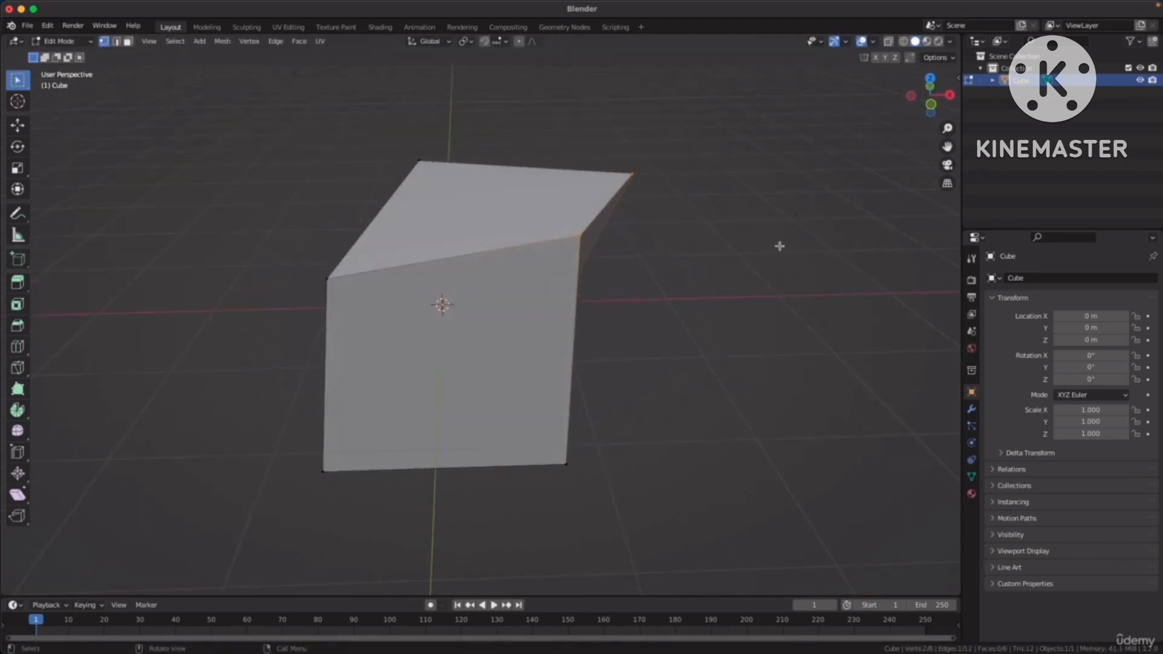
pyautogui.press('r')
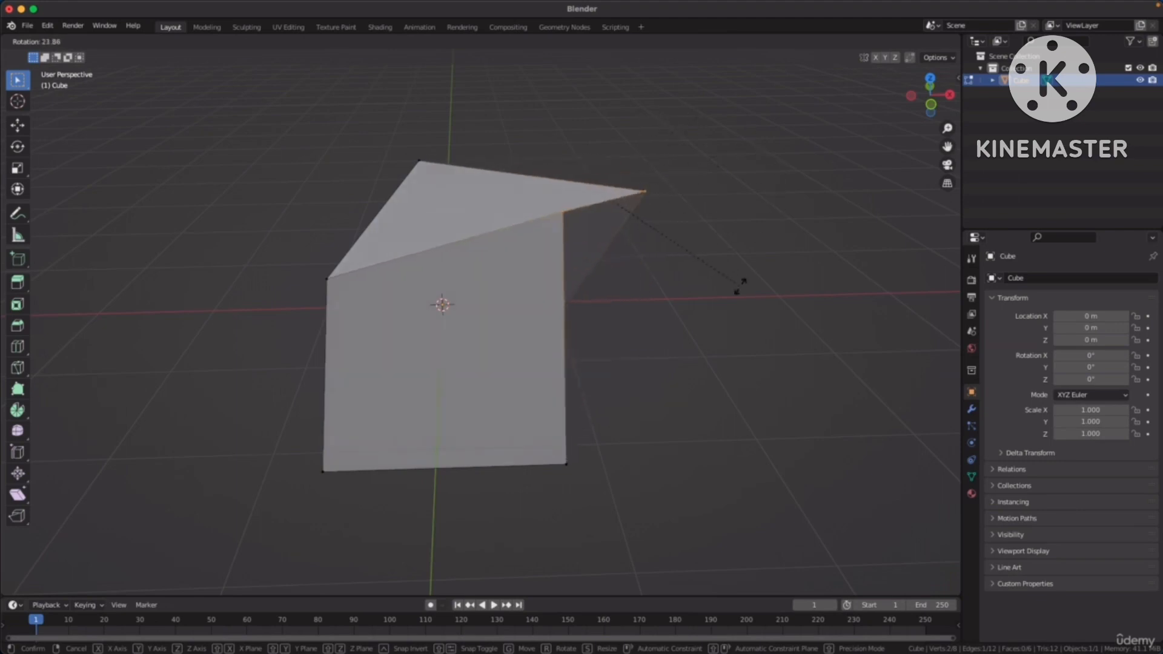
pyautogui.click(706, 156)
pyautogui.moveTo(724, 198); pyautogui.dragTo(679, 209, button='middle')
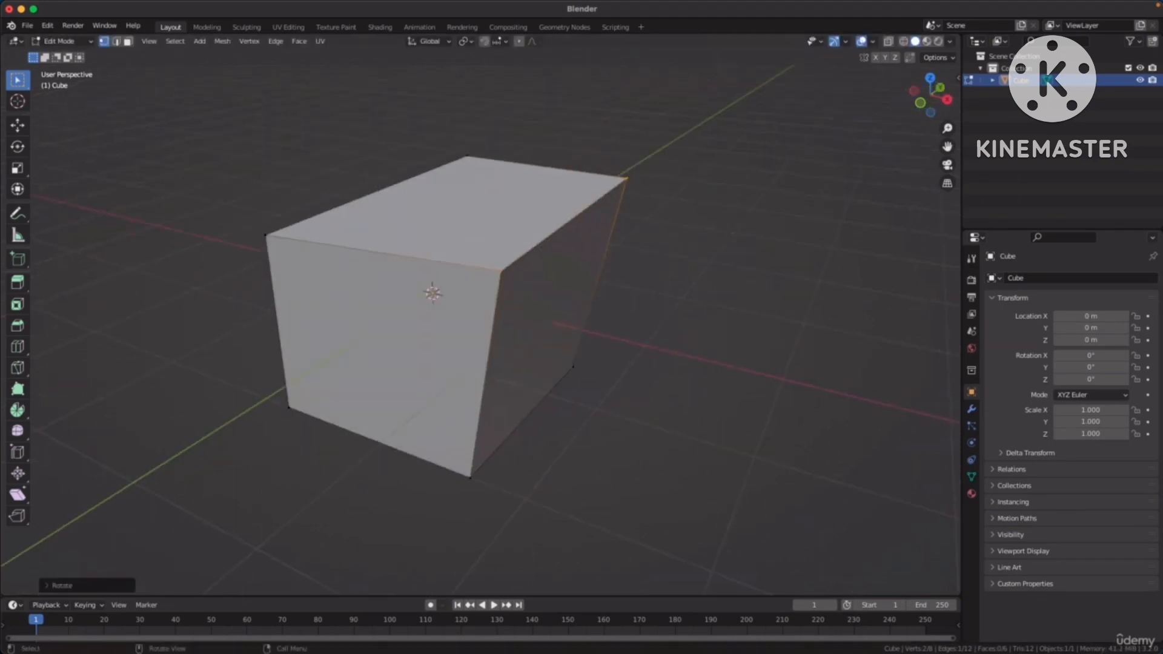
pyautogui.press('s')
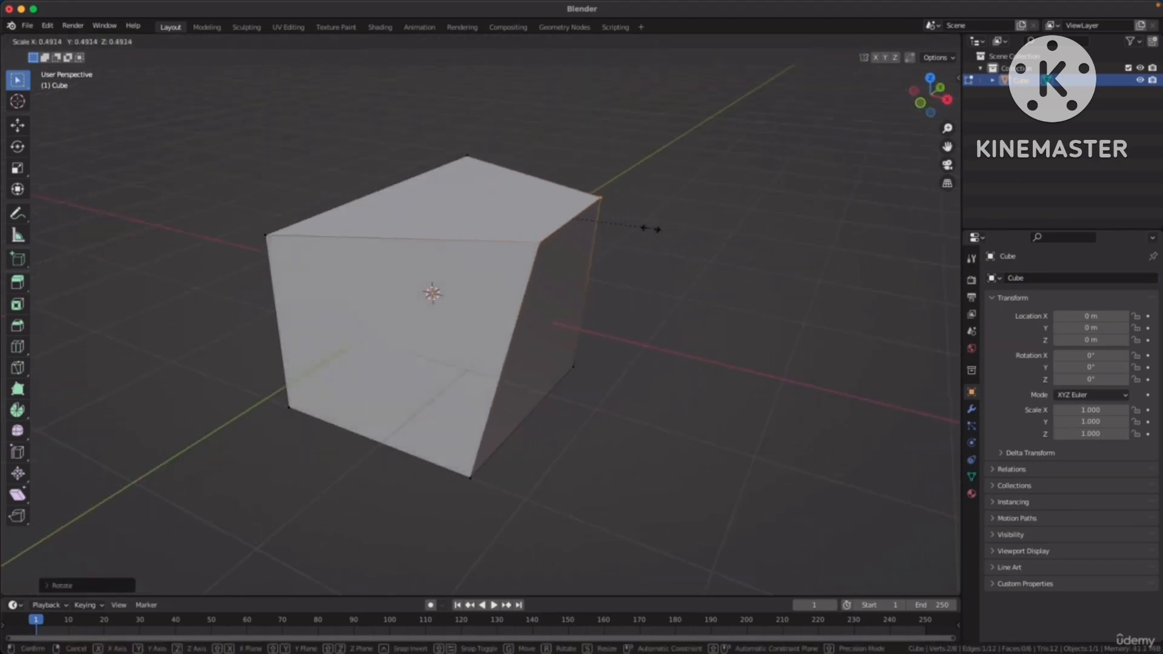
pyautogui.click(645, 242)
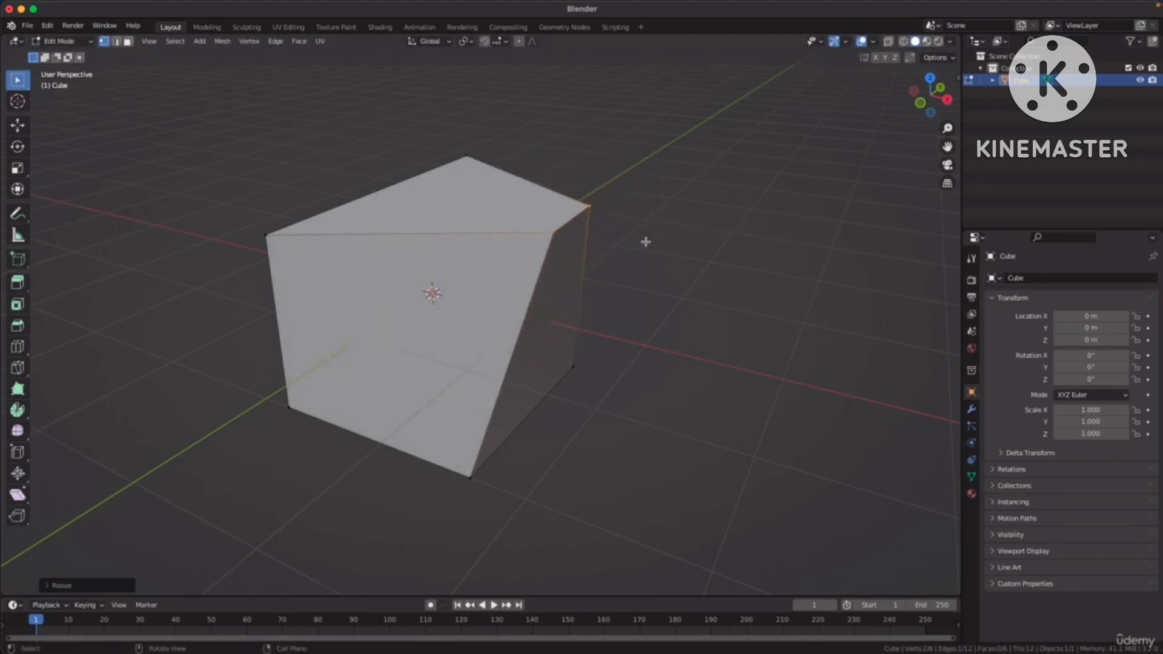
# Switch to edge selection and pick each of the two slanted edges of the positive Y side face in turn.
pyautogui.moveTo(646, 241); pyautogui.dragTo(773, 249, button='middle')
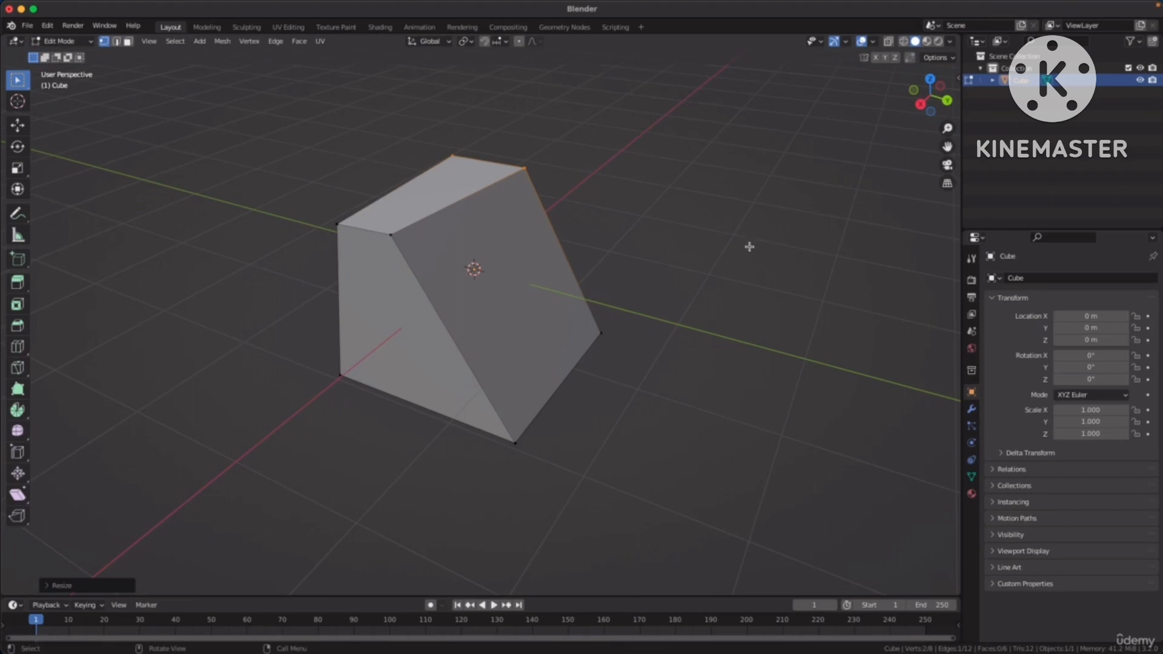
pyautogui.press('2')
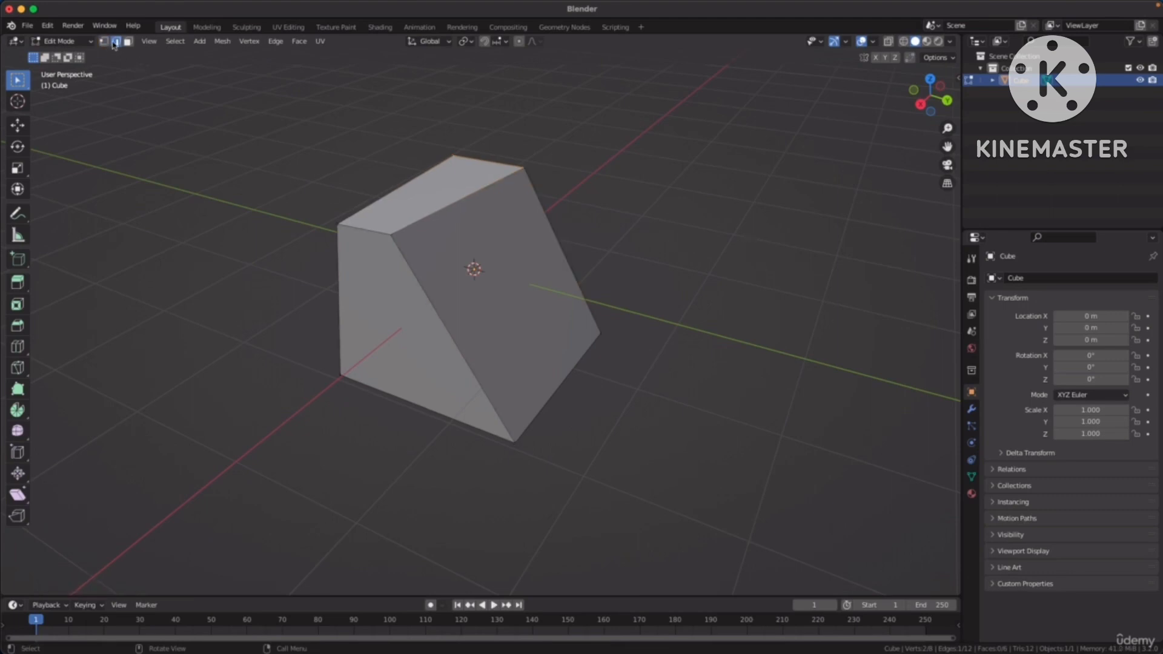
pyautogui.click(450, 293)
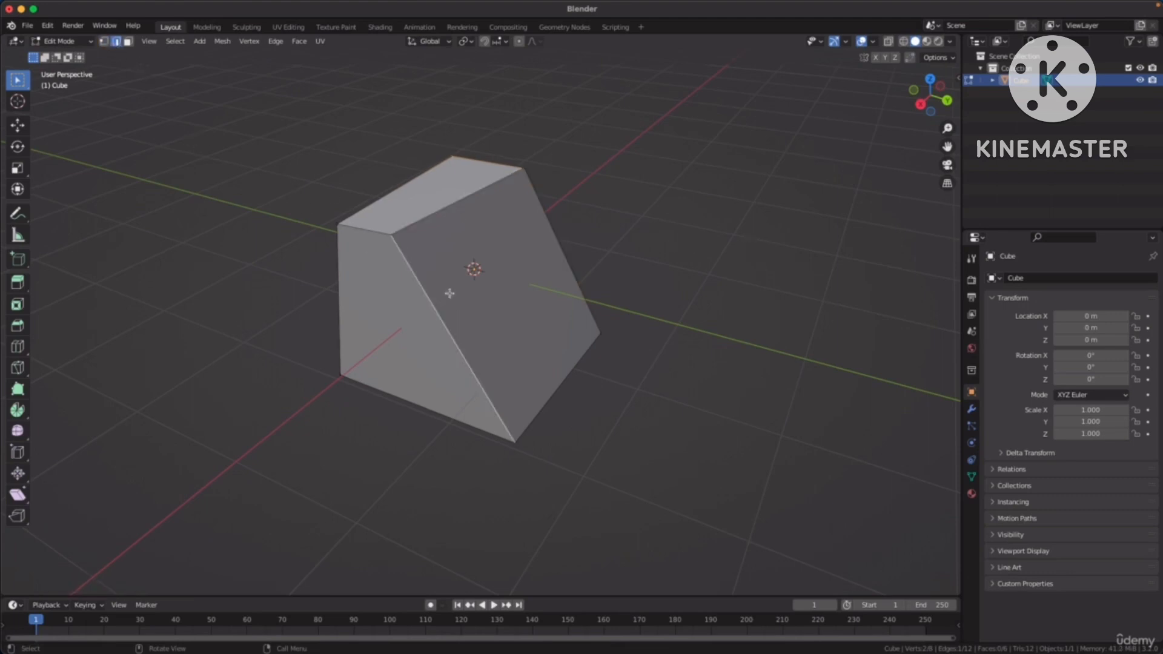
pyautogui.click(574, 265)
pyautogui.moveTo(698, 242); pyautogui.dragTo(641, 243, button='middle')
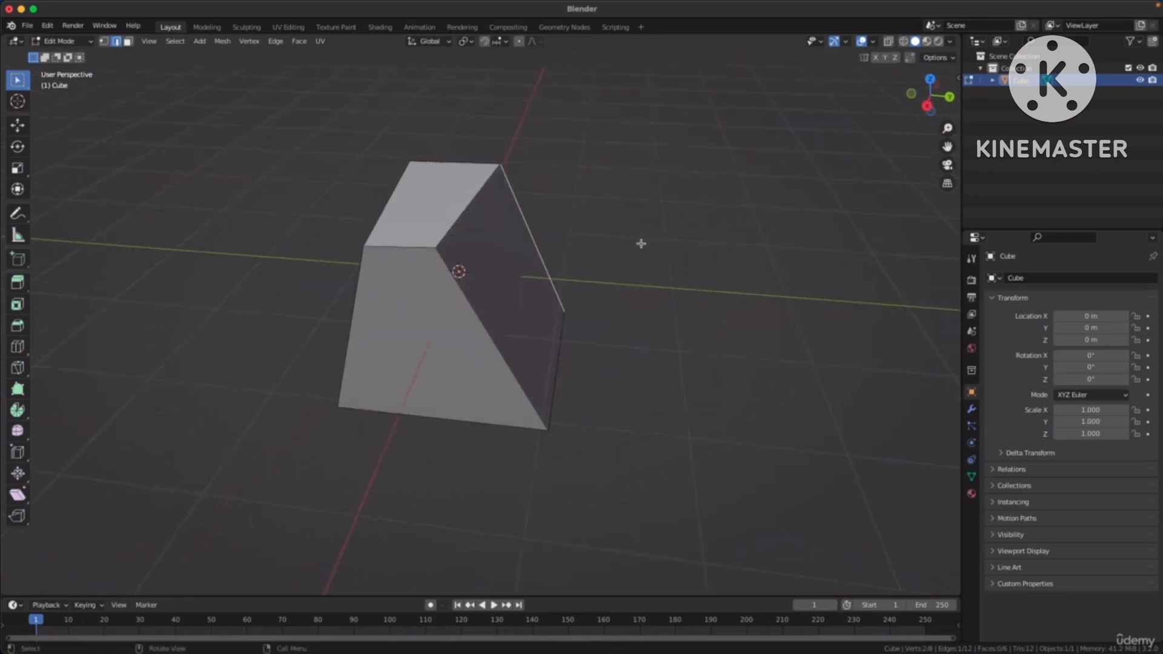
# Select the top edge on the positive X side and move it freely inward.
pyautogui.click(400, 247)
pyautogui.moveTo(529, 271); pyautogui.dragTo(602, 267, button='middle')
pyautogui.moveTo(678, 273); pyautogui.dragTo(719, 273, button='middle')
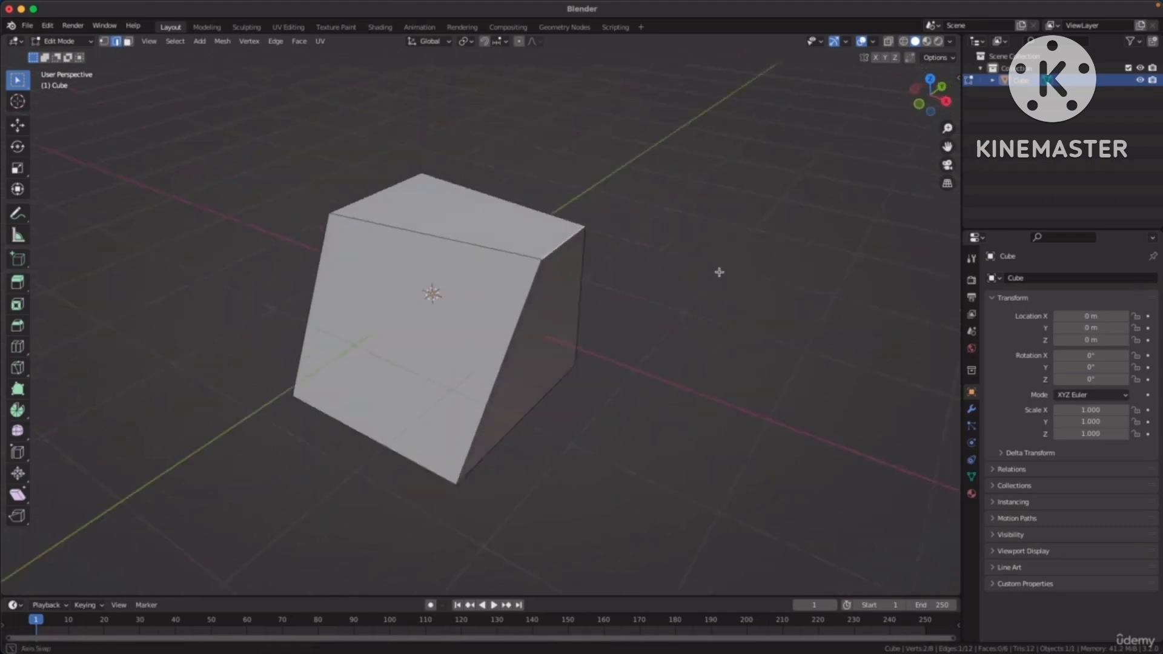
pyautogui.press('g')
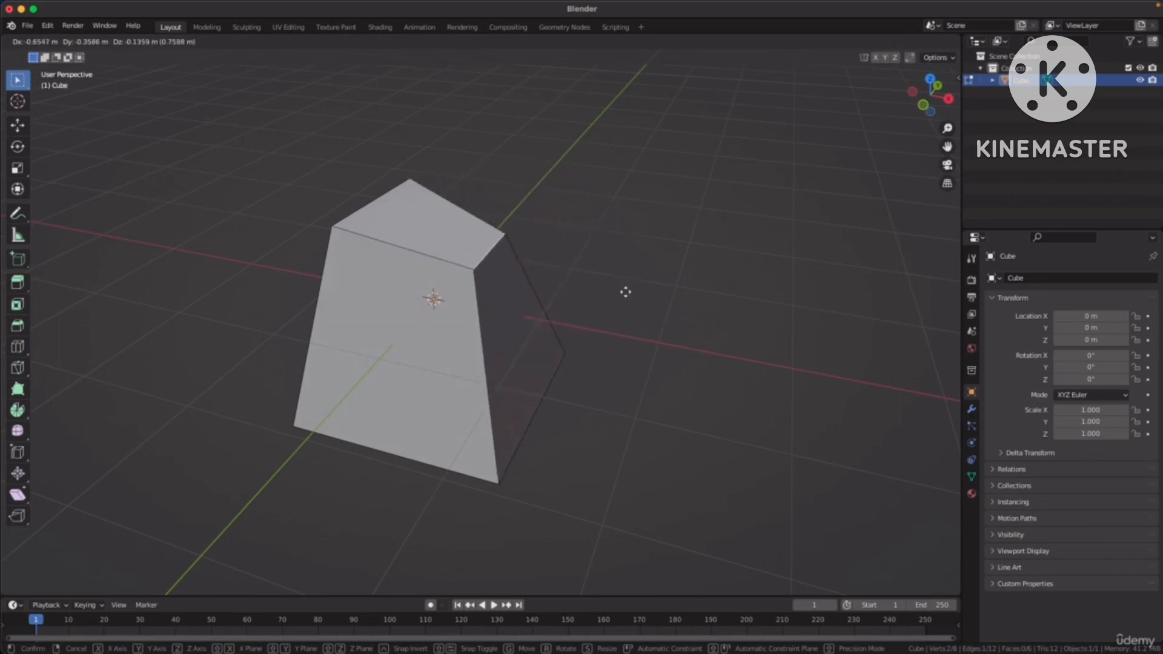
pyautogui.click(646, 295)
# Select the bottom edge on the positive X side and move it freely upward.
pyautogui.moveTo(547, 399); pyautogui.dragTo(649, 371, button='middle')
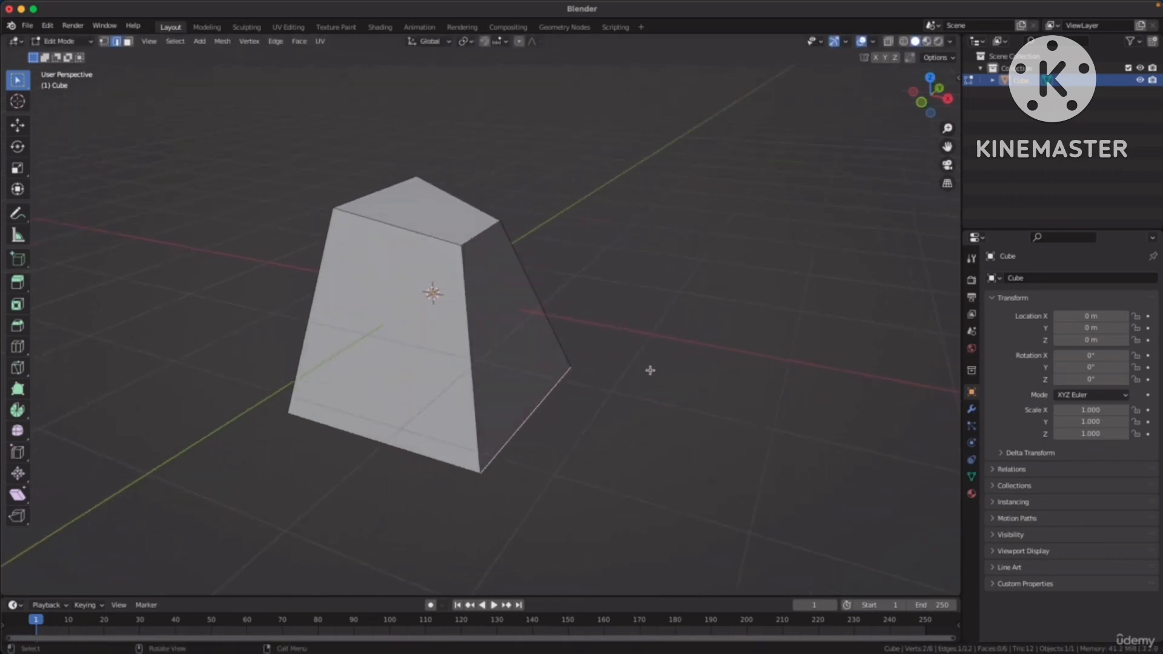
pyautogui.press('g')
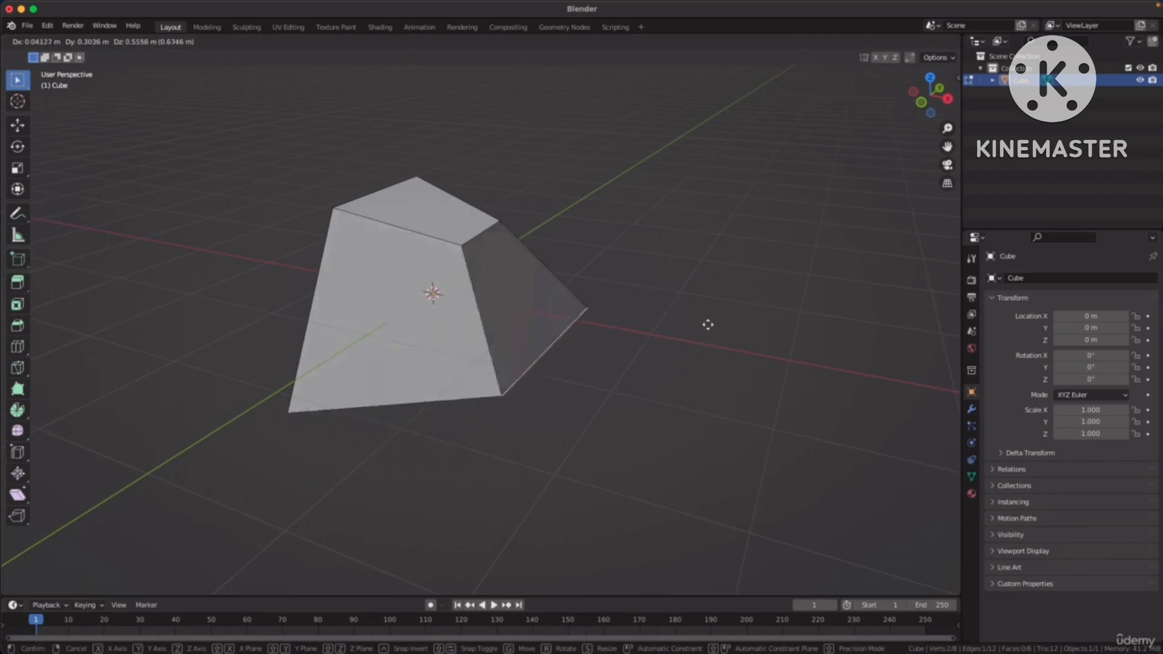
pyautogui.click(694, 337)
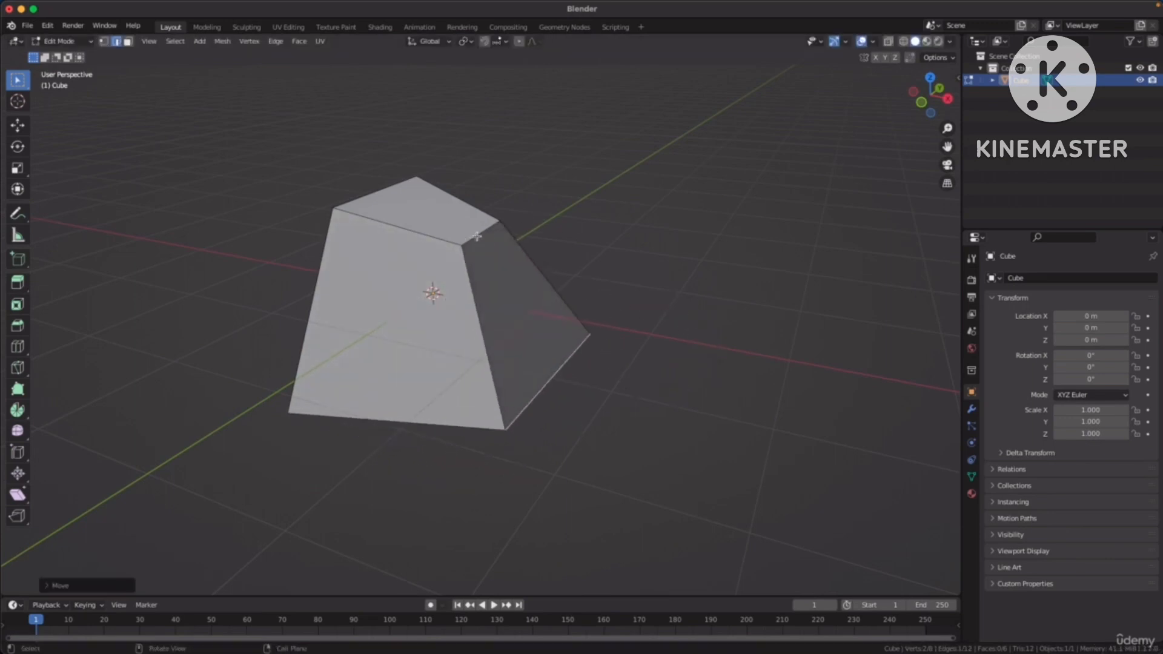
# Select the top edge on the positive X side again and rotate it freely twice, from two viewing angles.
pyautogui.moveTo(592, 228); pyautogui.dragTo(646, 238, button='middle')
pyautogui.press('r')
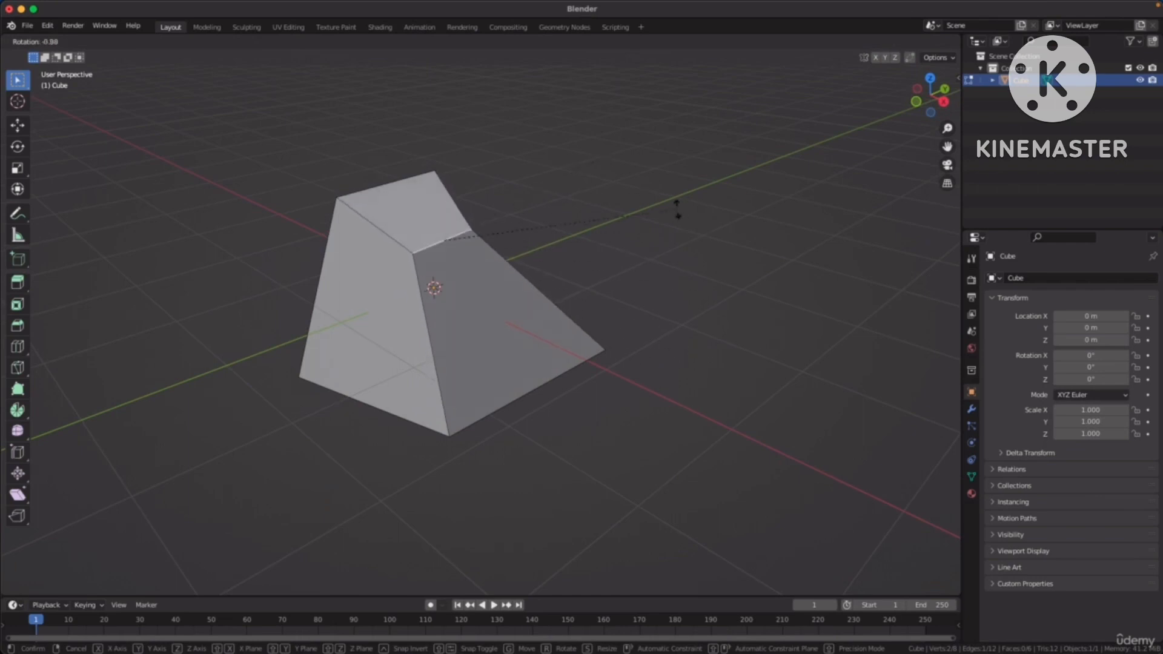
pyautogui.click(625, 304)
pyautogui.moveTo(626, 304); pyautogui.dragTo(516, 302, button='middle')
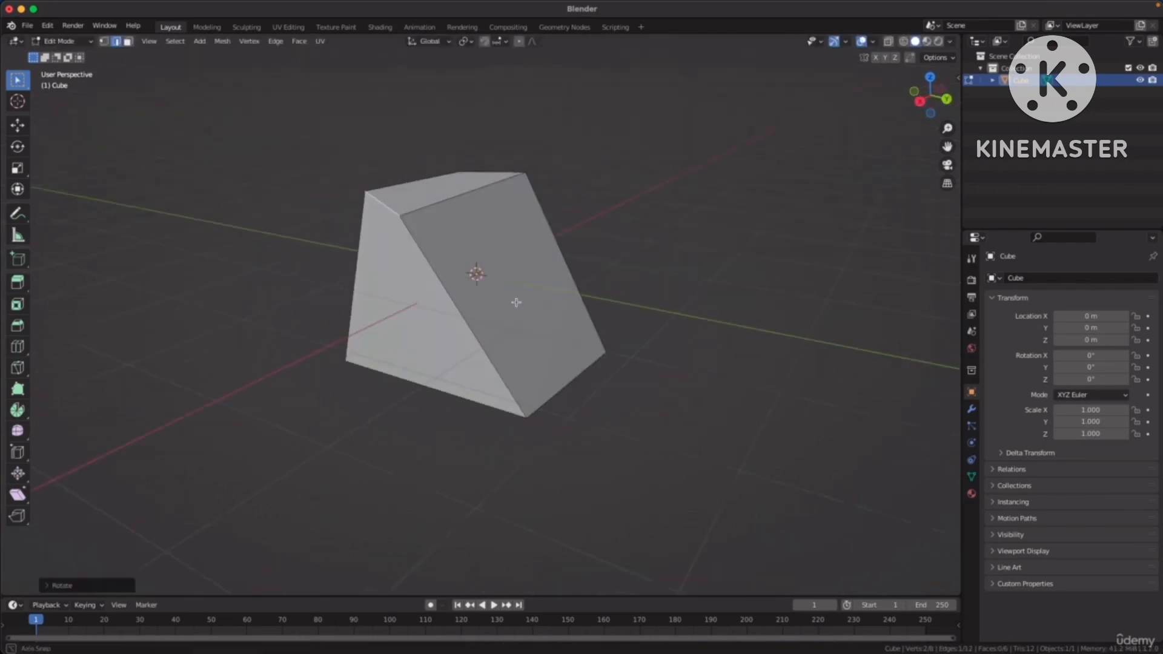
pyautogui.press('r')
pyautogui.click(636, 235)
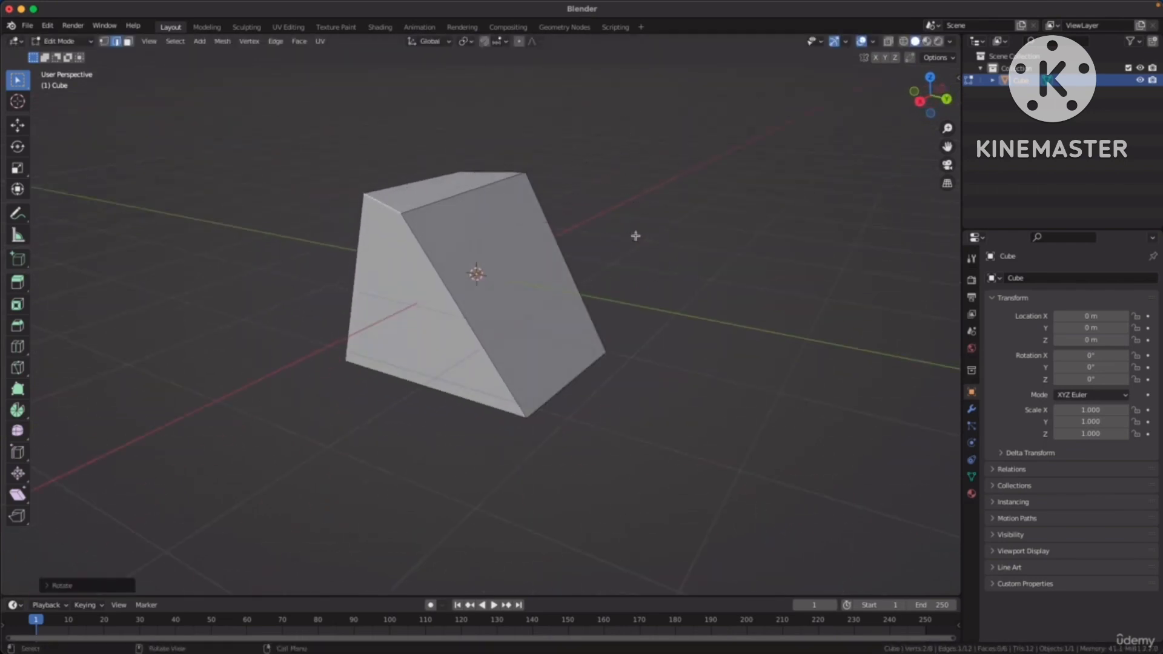
# Select the slanted edge between the positive X and positive Y side faces and scale it down.
pyautogui.moveTo(630, 238); pyautogui.dragTo(523, 236, button='middle')
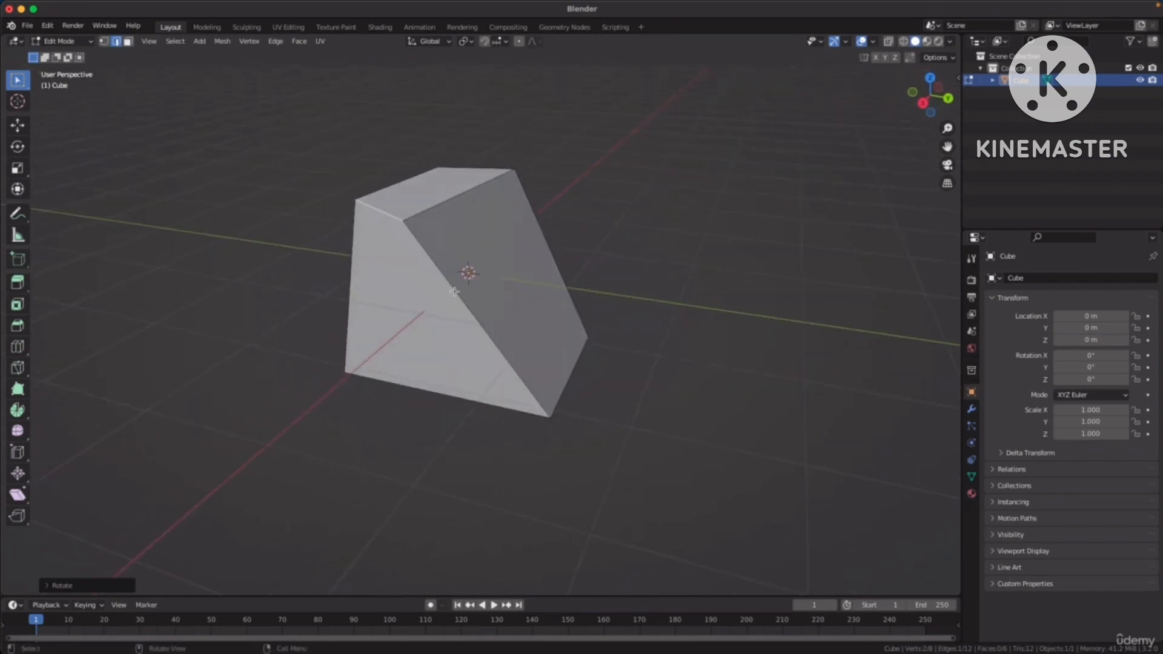
pyautogui.moveTo(454, 291); pyautogui.dragTo(602, 296, button='middle')
pyautogui.press('s')
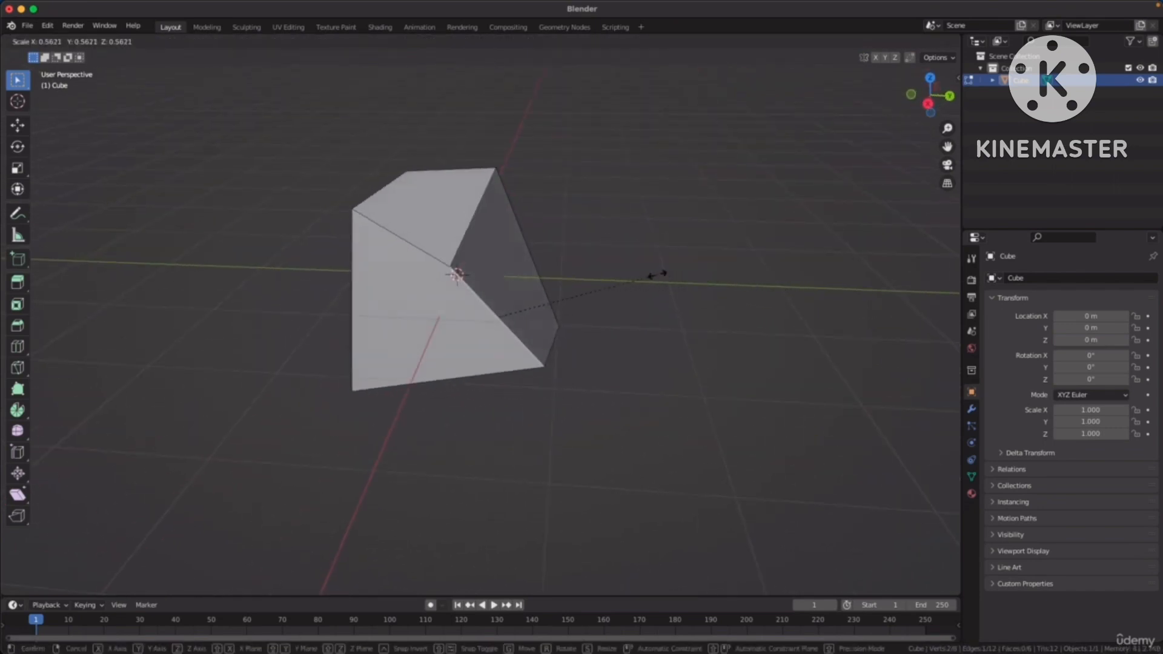
pyautogui.click(611, 292)
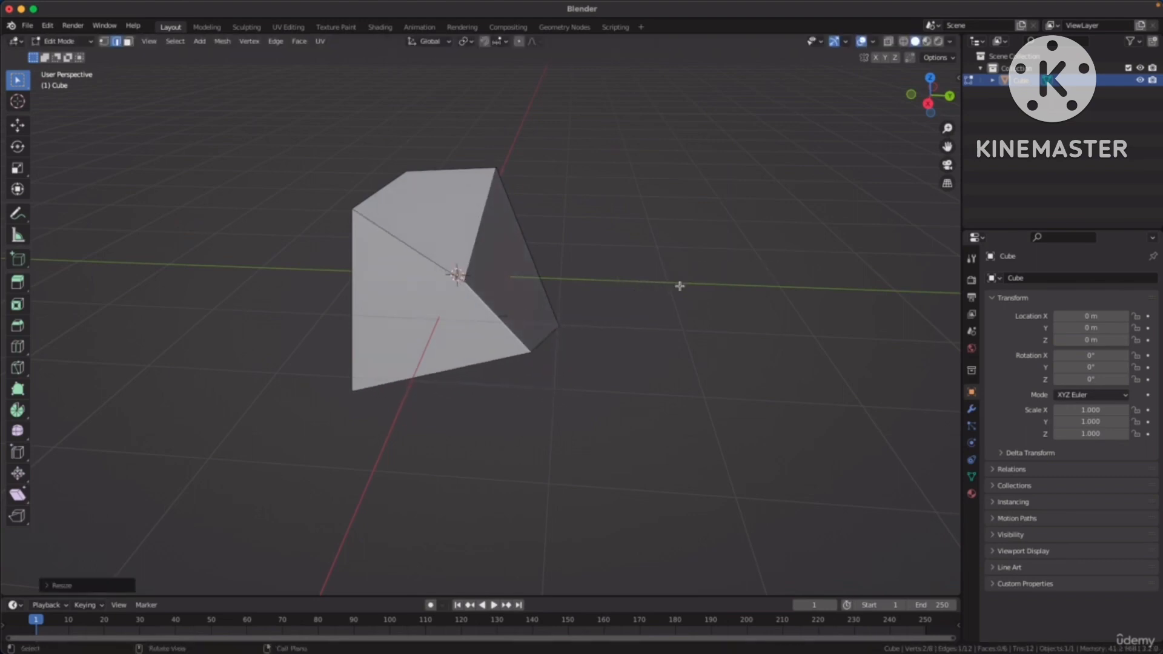
# Switch to vertex selection and move top corner vertices freely one at a time to reshape the top face.
pyautogui.moveTo(679, 286); pyautogui.dragTo(503, 239, button='middle')
pyautogui.press('1')
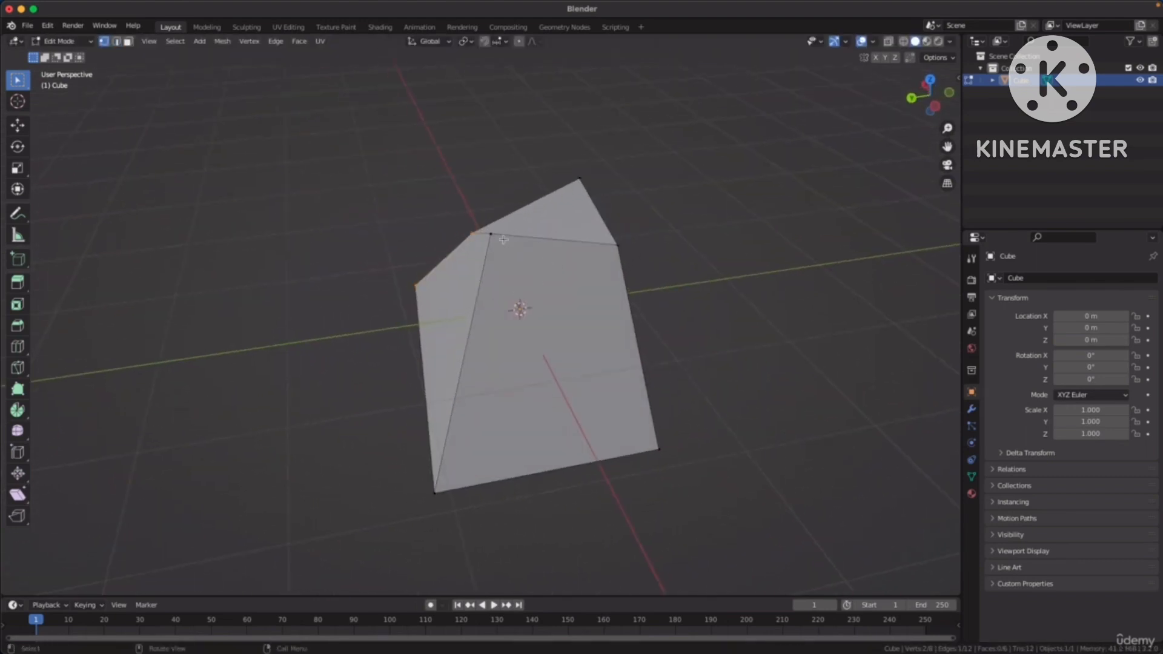
pyautogui.moveTo(574, 249); pyautogui.dragTo(505, 247, button='middle')
pyautogui.click(456, 240)
pyautogui.press('g')
pyautogui.click(418, 297)
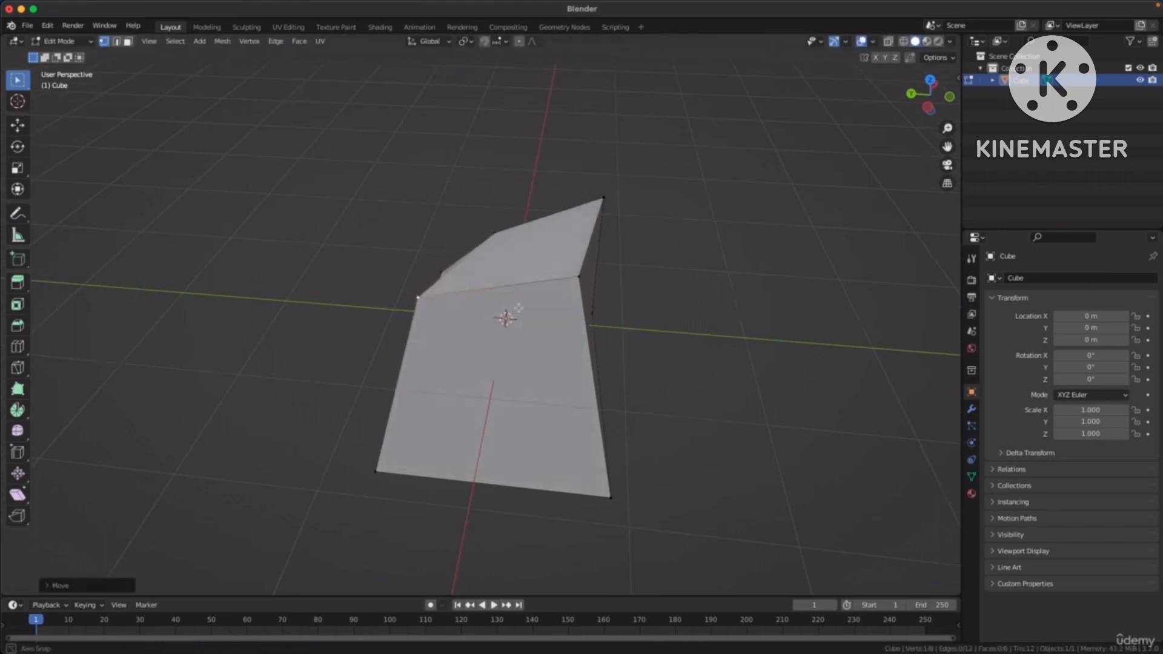
pyautogui.moveTo(412, 289); pyautogui.dragTo(627, 252, button='middle')
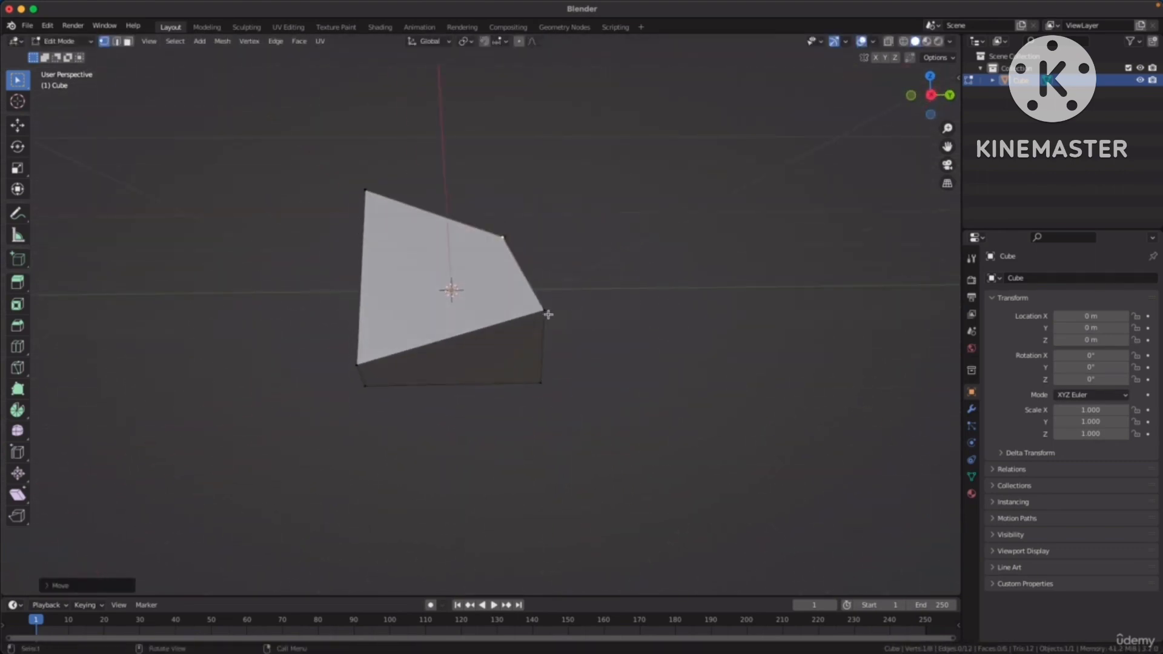
pyautogui.moveTo(548, 314); pyautogui.dragTo(530, 286, button='middle')
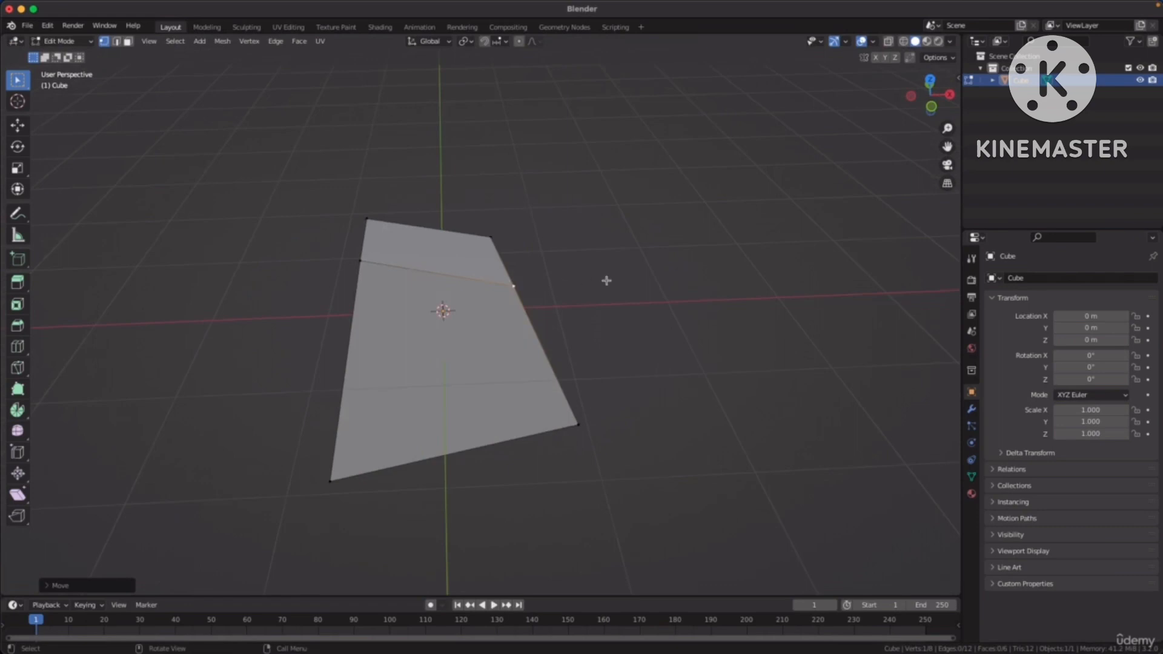
# Switch to face selection and select the top face, the positive Y side face and the positive X side face in turn.
pyautogui.moveTo(606, 280); pyautogui.dragTo(582, 289, button='middle')
pyautogui.press('2')
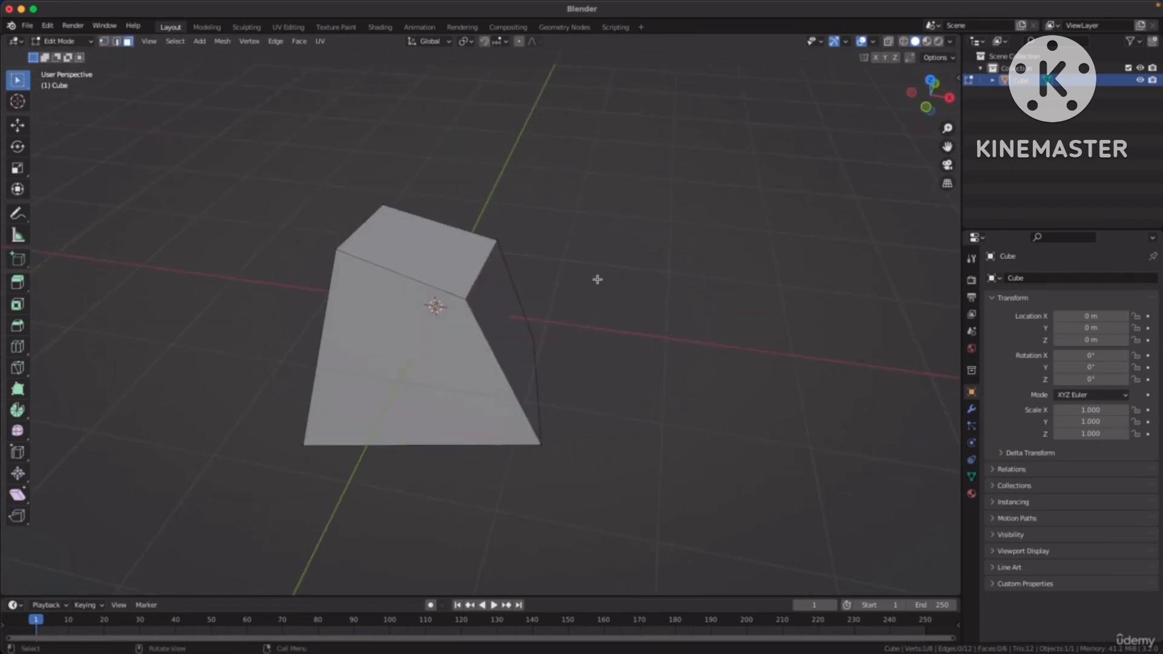
pyautogui.moveTo(552, 258); pyautogui.dragTo(503, 271, button='middle')
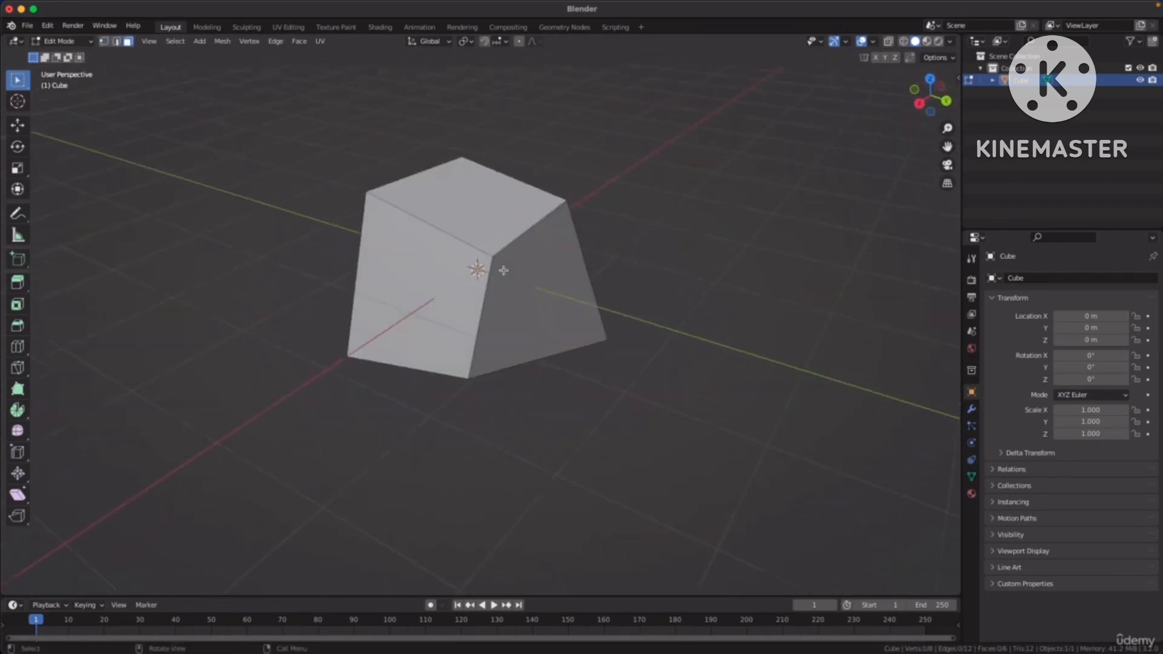
pyautogui.moveTo(601, 294); pyautogui.dragTo(595, 283, button='middle')
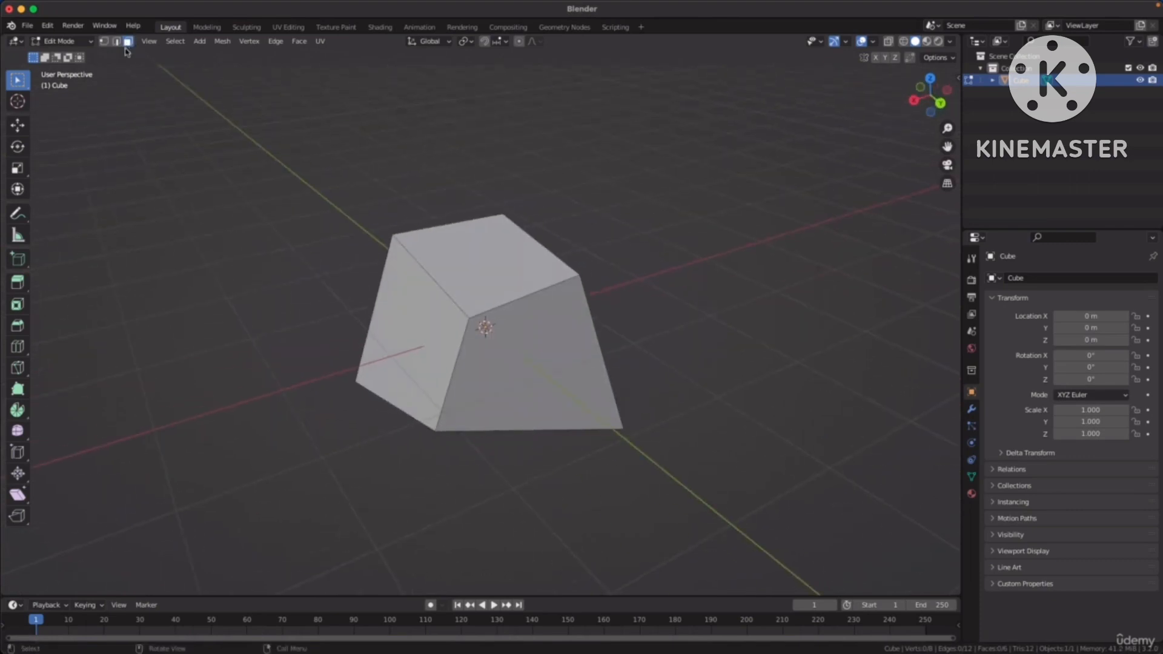
pyautogui.moveTo(620, 221); pyautogui.dragTo(481, 269, button='middle')
pyautogui.click(484, 270)
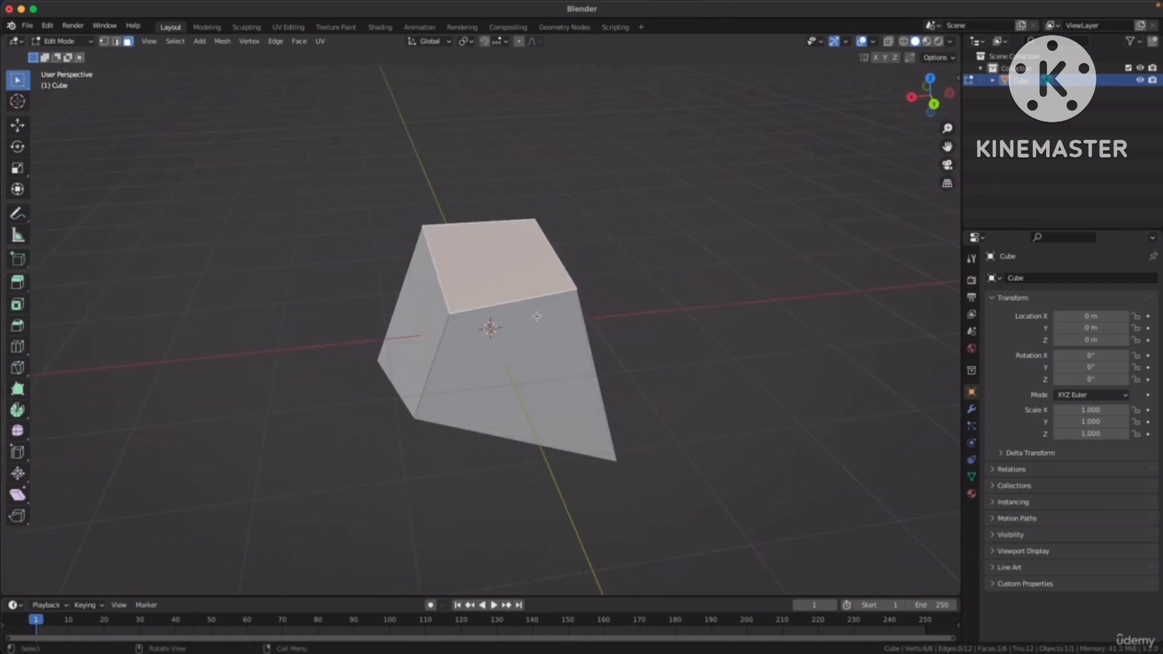
pyautogui.click(550, 369)
pyautogui.moveTo(551, 369); pyautogui.dragTo(452, 281, button='middle')
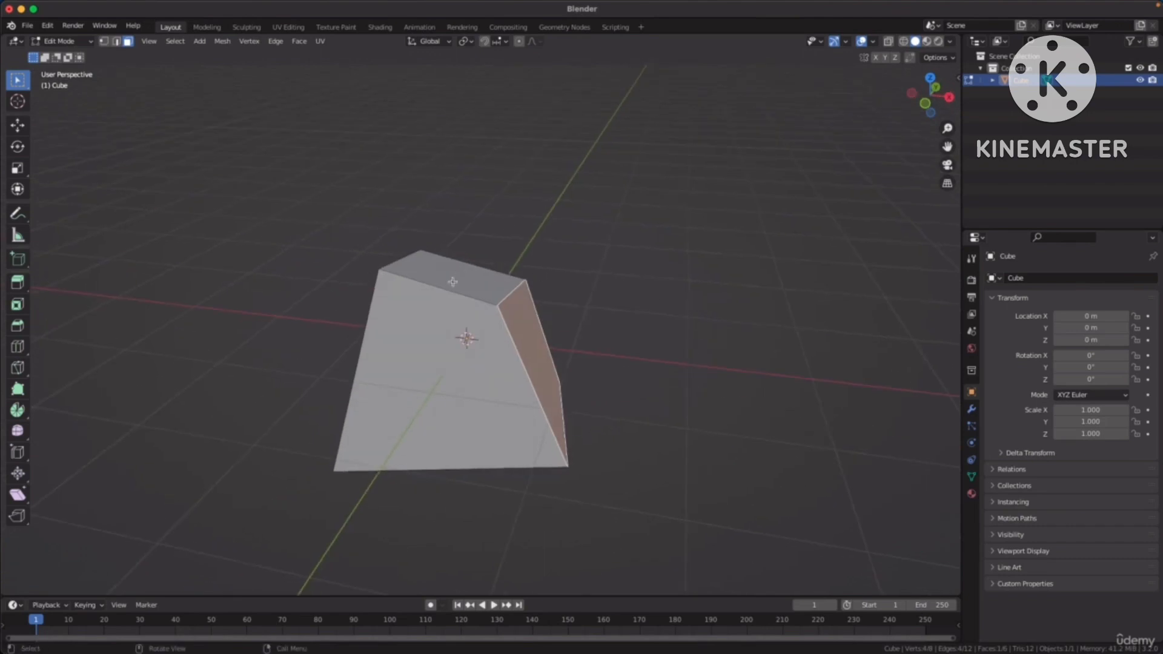
# Select the top face and try moving, rotating and scaling it freely.
pyautogui.click(462, 282)
pyautogui.moveTo(574, 255); pyautogui.dragTo(617, 249, button='middle')
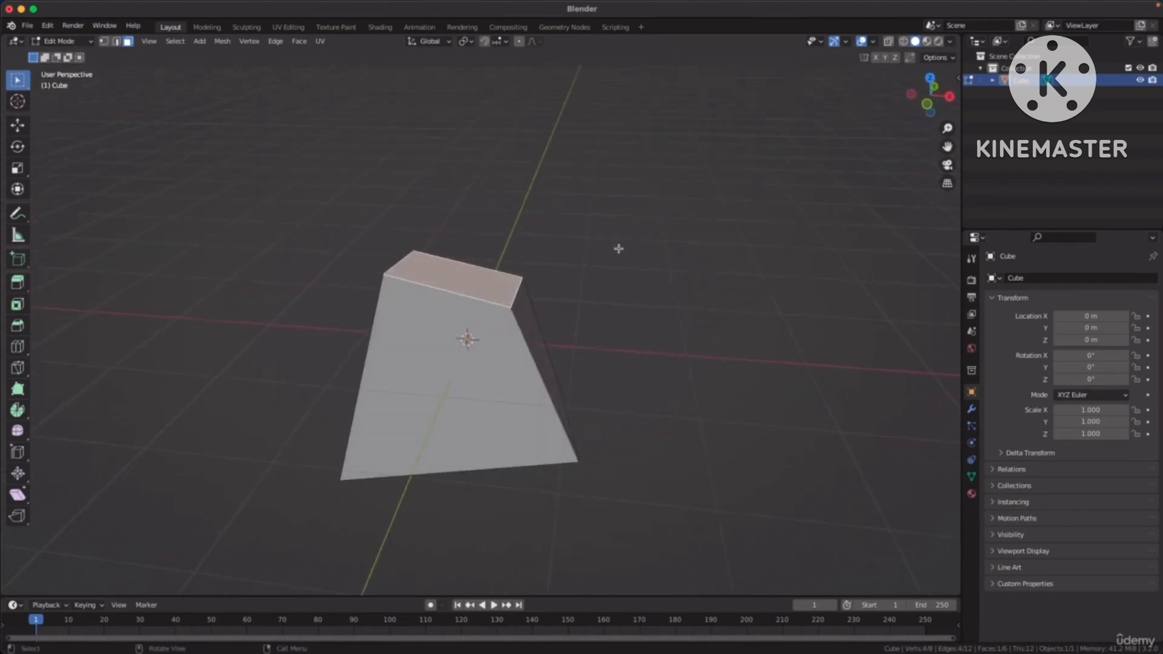
pyautogui.press('g')
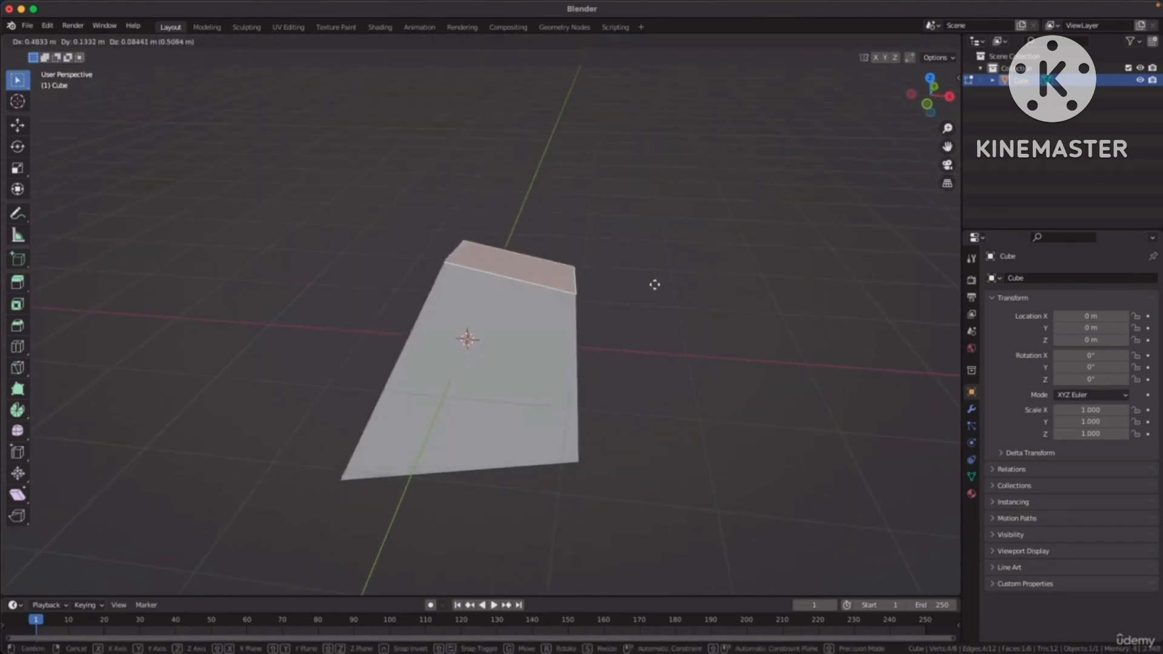
pyautogui.press('Escape')
pyautogui.press('r')
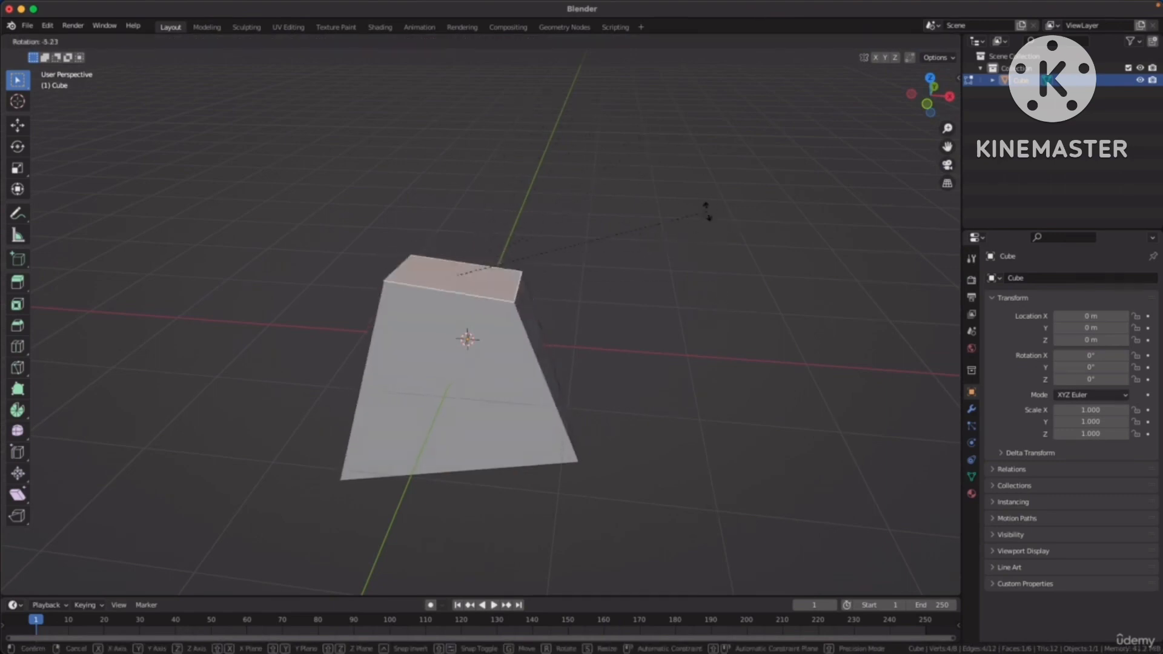
pyautogui.click(642, 198)
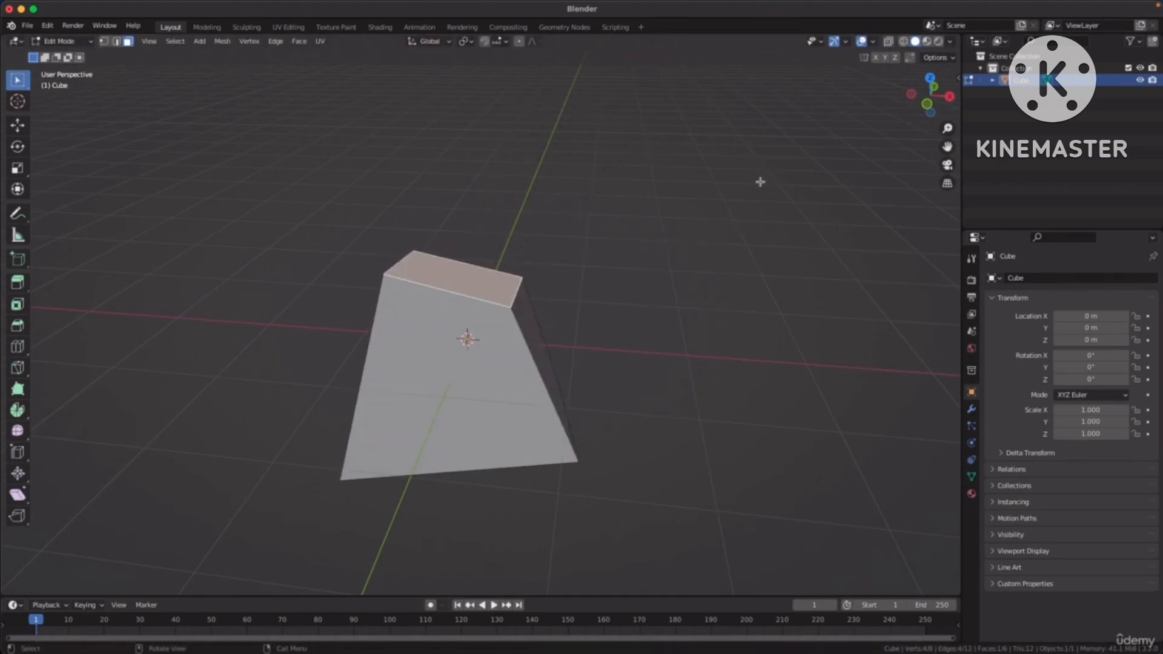
pyautogui.press('s')
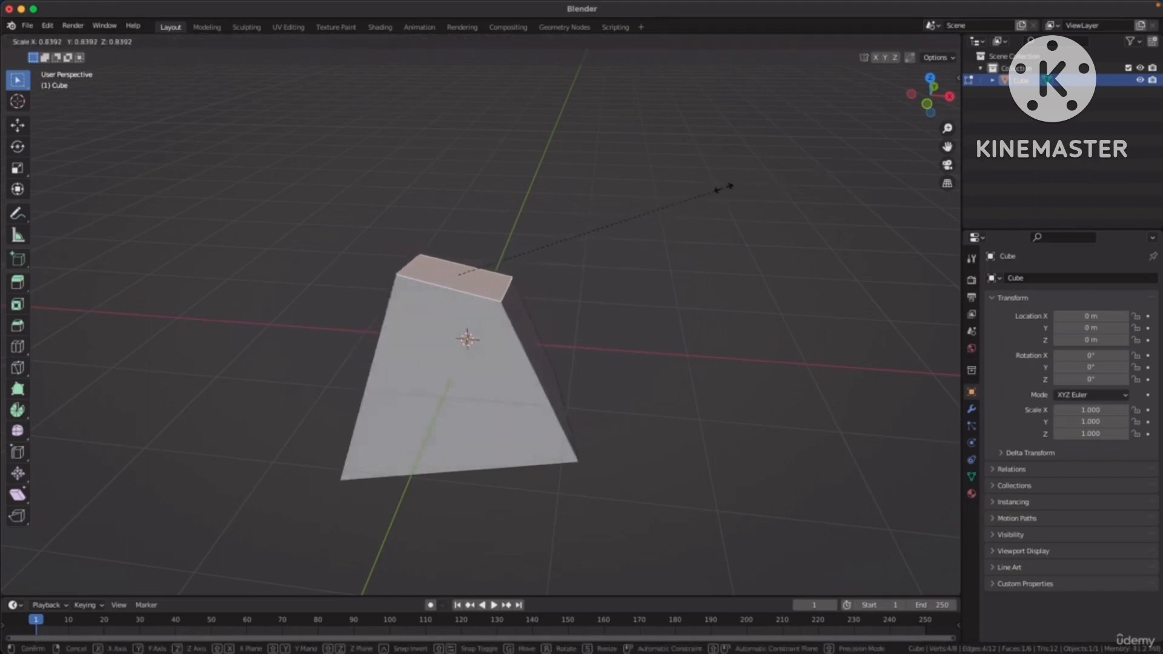
pyautogui.click(771, 172)
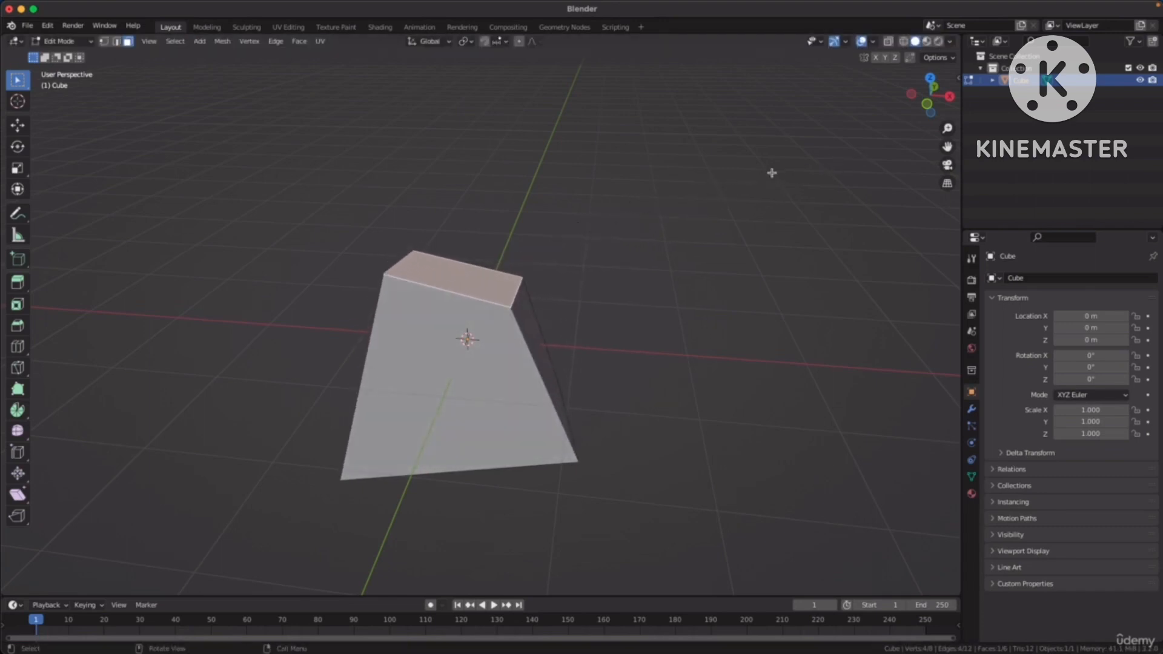
# Move the top face along the global X axis.
pyautogui.moveTo(771, 171); pyautogui.dragTo(684, 237, button='middle')
pyautogui.press('g')
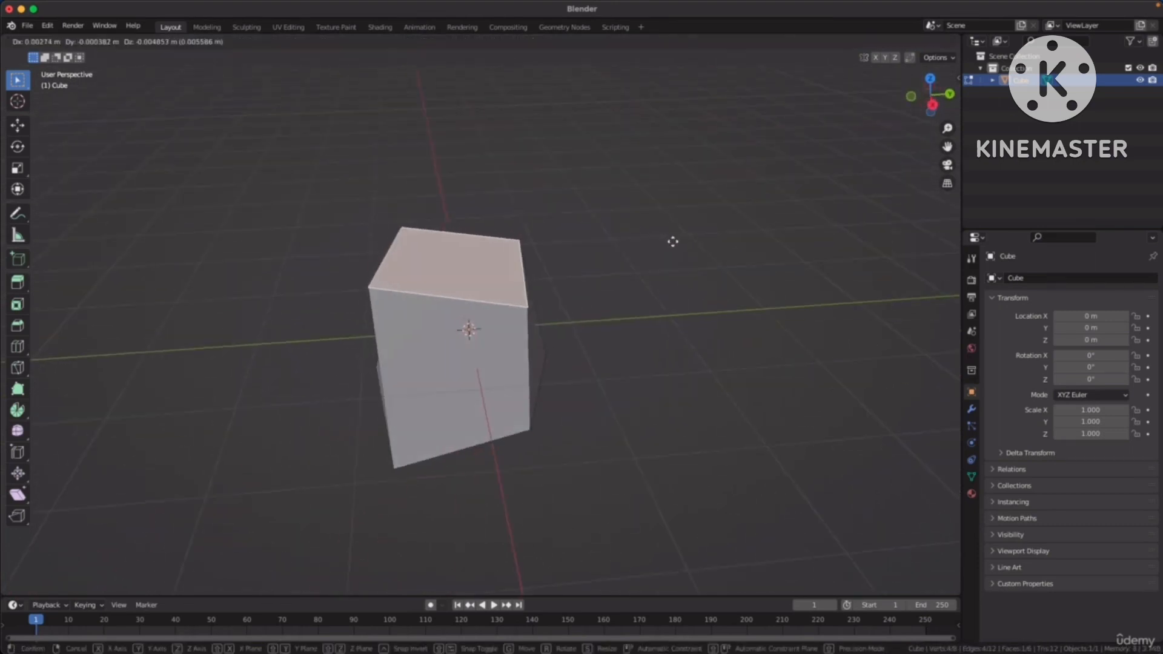
pyautogui.press('x')
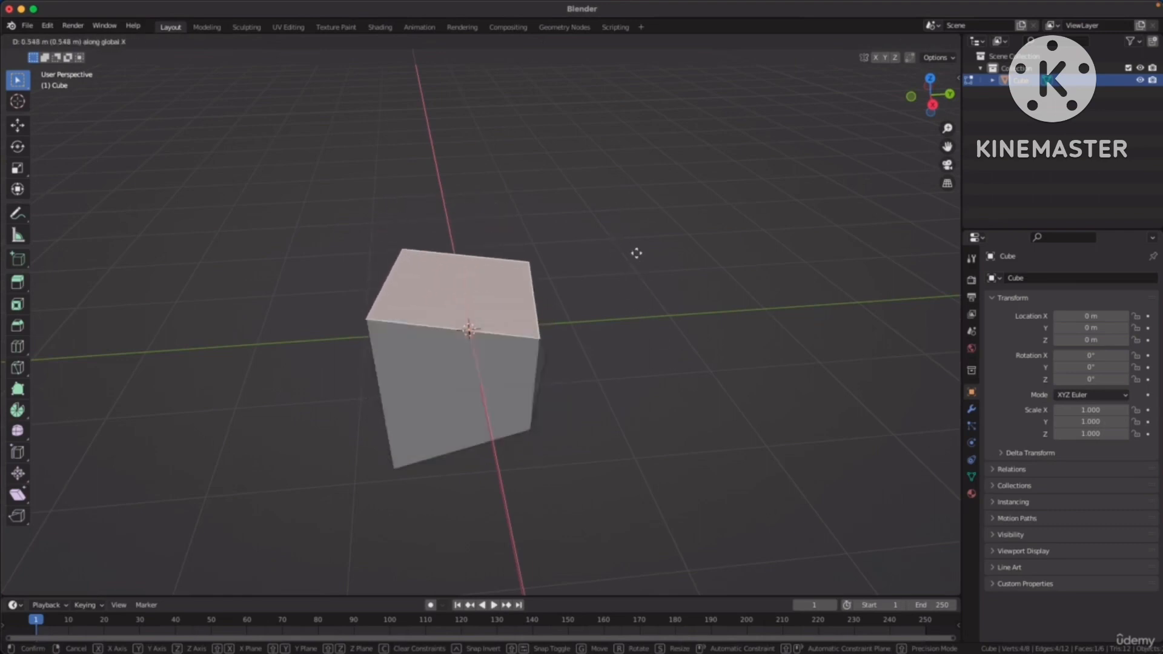
pyautogui.click(616, 247)
# Move the top face in the negative direction along the global Y axis and shift it along the Z axis.
pyautogui.moveTo(615, 246); pyautogui.dragTo(725, 233, button='middle')
pyautogui.press('g')
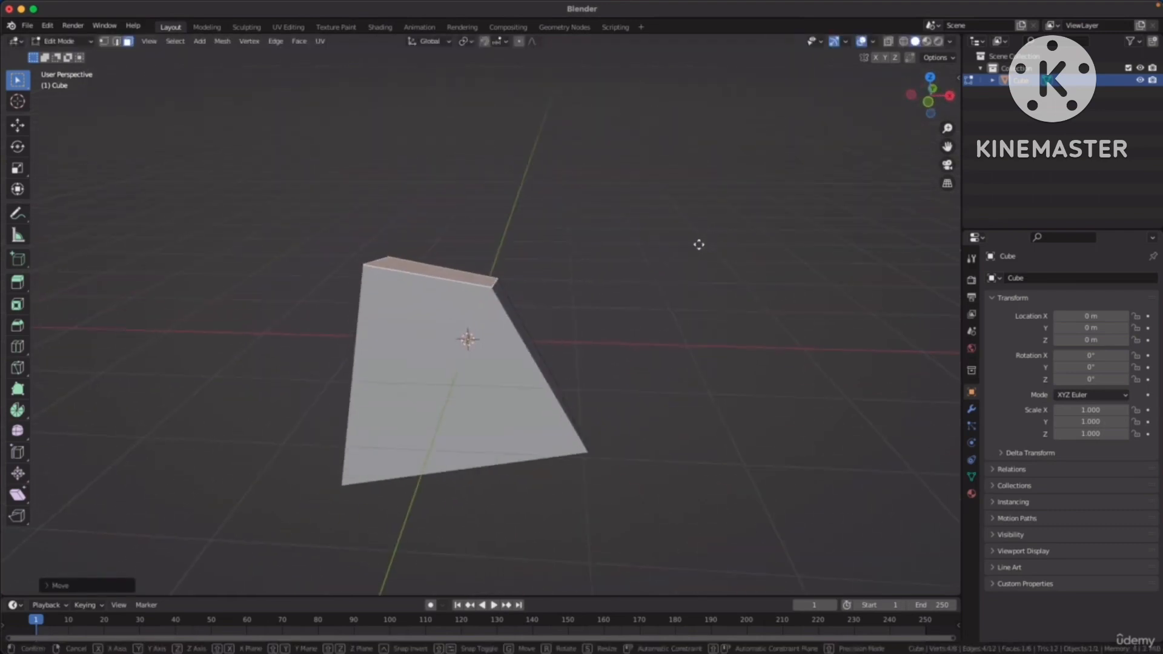
pyautogui.press('y')
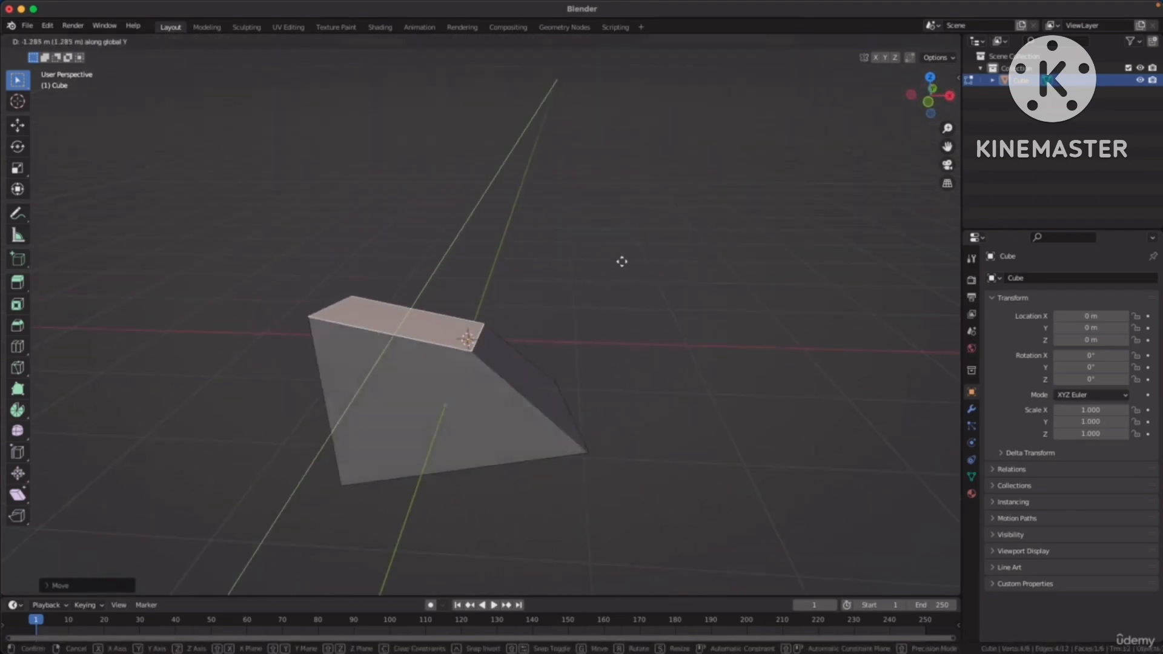
pyautogui.click(629, 260)
pyautogui.press('g')
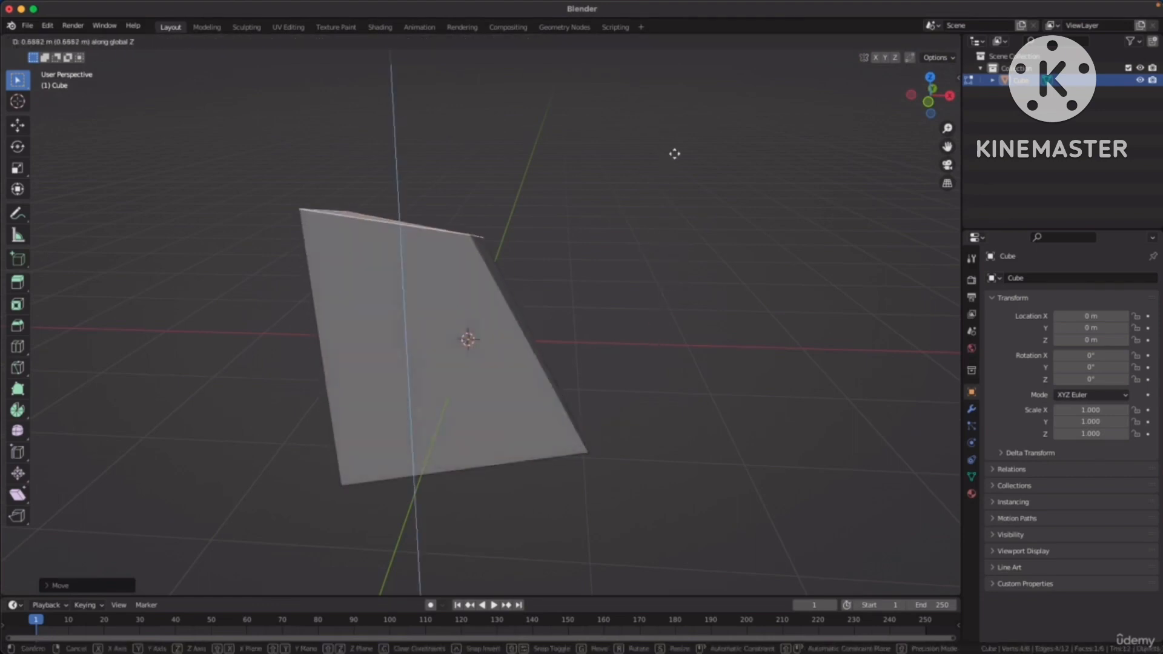
pyautogui.click(659, 262)
# Select the negative Y and positive X side faces together and scale them down uniformly.
pyautogui.moveTo(660, 262); pyautogui.dragTo(404, 305, button='middle')
pyautogui.click(392, 332)
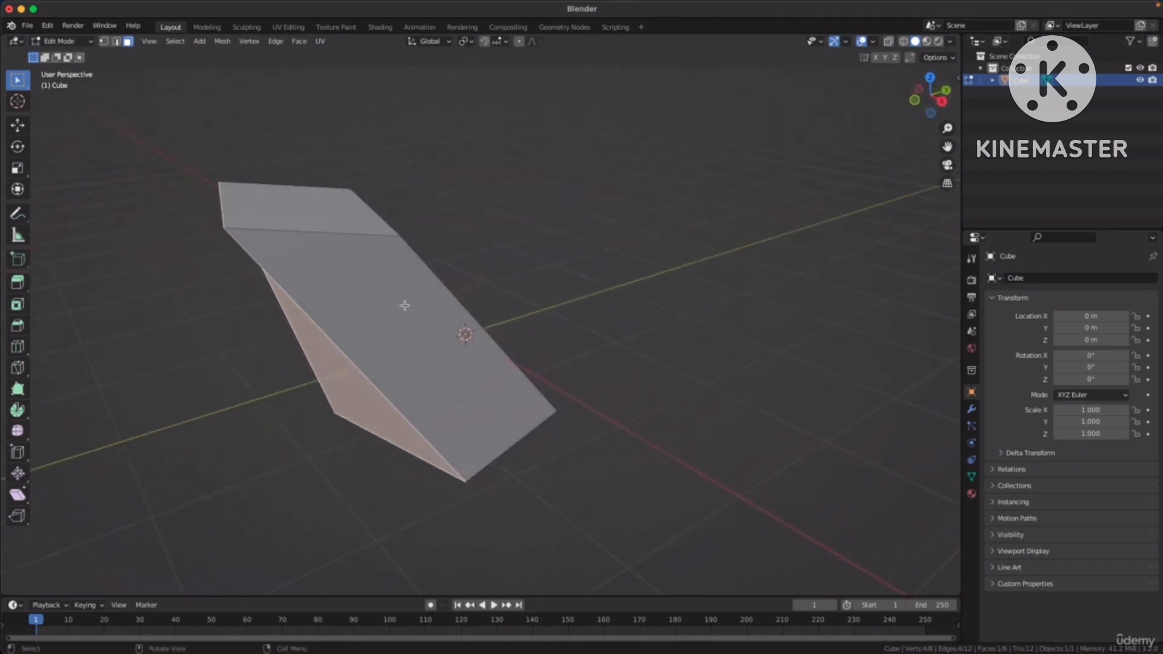
pyautogui.keyDown('shift'); pyautogui.click(385, 312); pyautogui.keyUp('shift')
pyautogui.moveTo(554, 252)
pyautogui.mouseDown(button='middle')
pyautogui.moveTo(624, 233)
pyautogui.moveTo(551, 262)
pyautogui.mouseUp(button='middle')
pyautogui.moveTo(464, 314); pyautogui.dragTo(561, 307, button='middle')
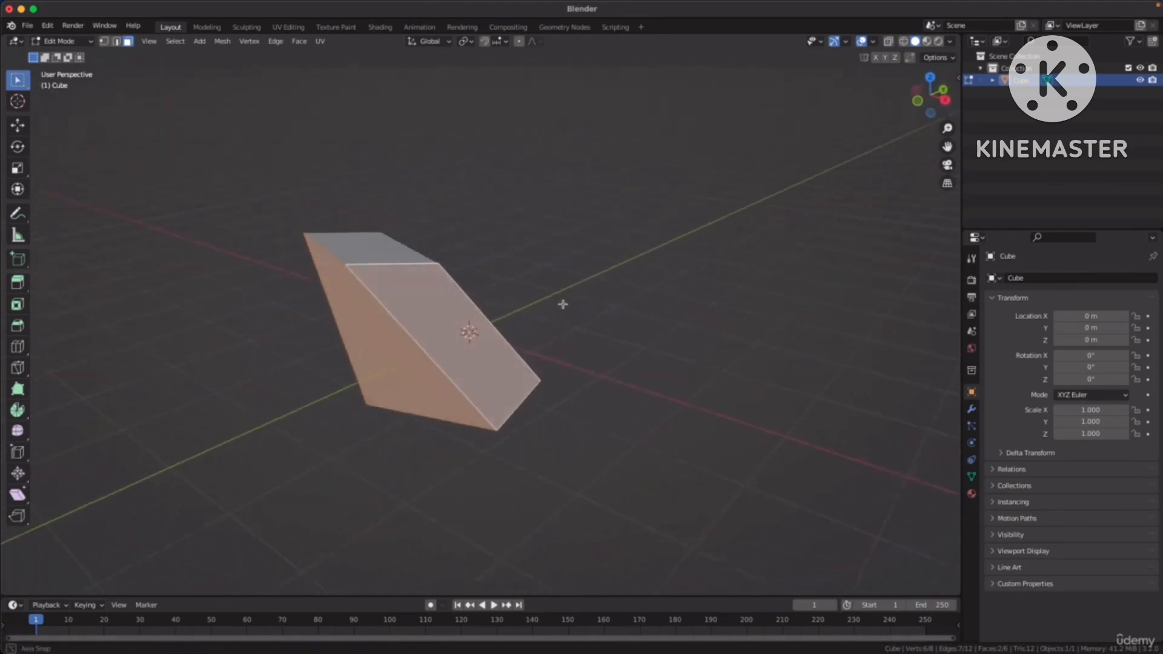
pyautogui.press('s')
pyautogui.click(709, 212)
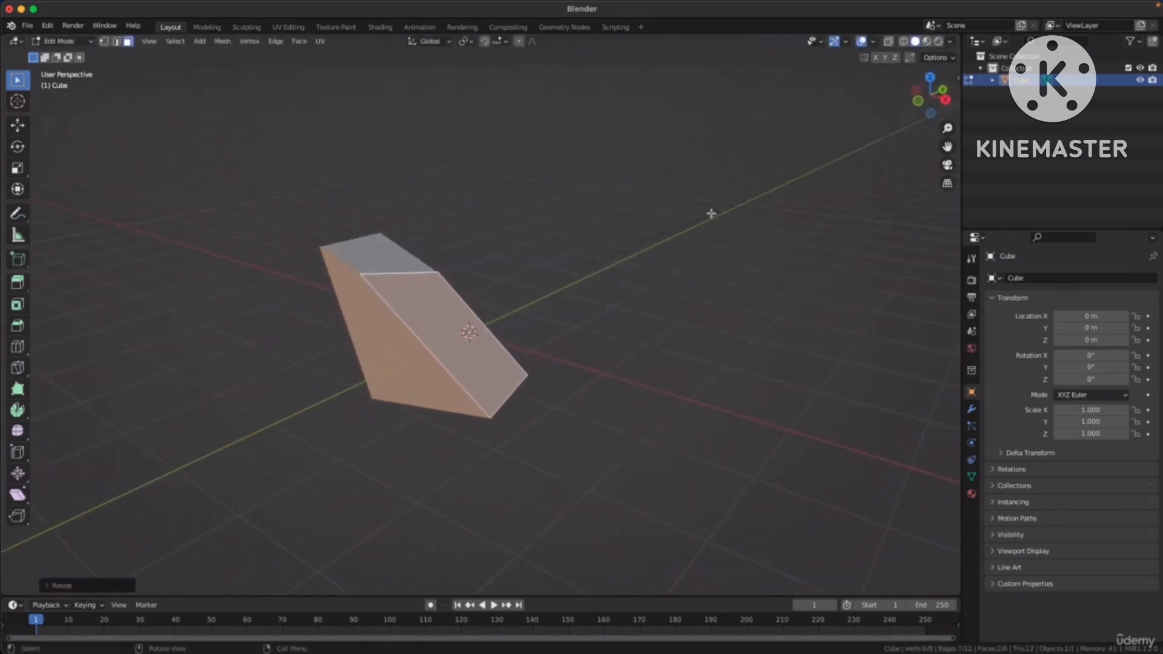
# Rotate the selected negative Y and positive X side faces freely by a few degrees.
pyautogui.moveTo(623, 267)
pyautogui.mouseDown(button='middle')
pyautogui.moveTo(673, 228)
pyautogui.moveTo(602, 236)
pyautogui.moveTo(643, 275)
pyautogui.mouseUp(button='middle')
pyautogui.press('r')
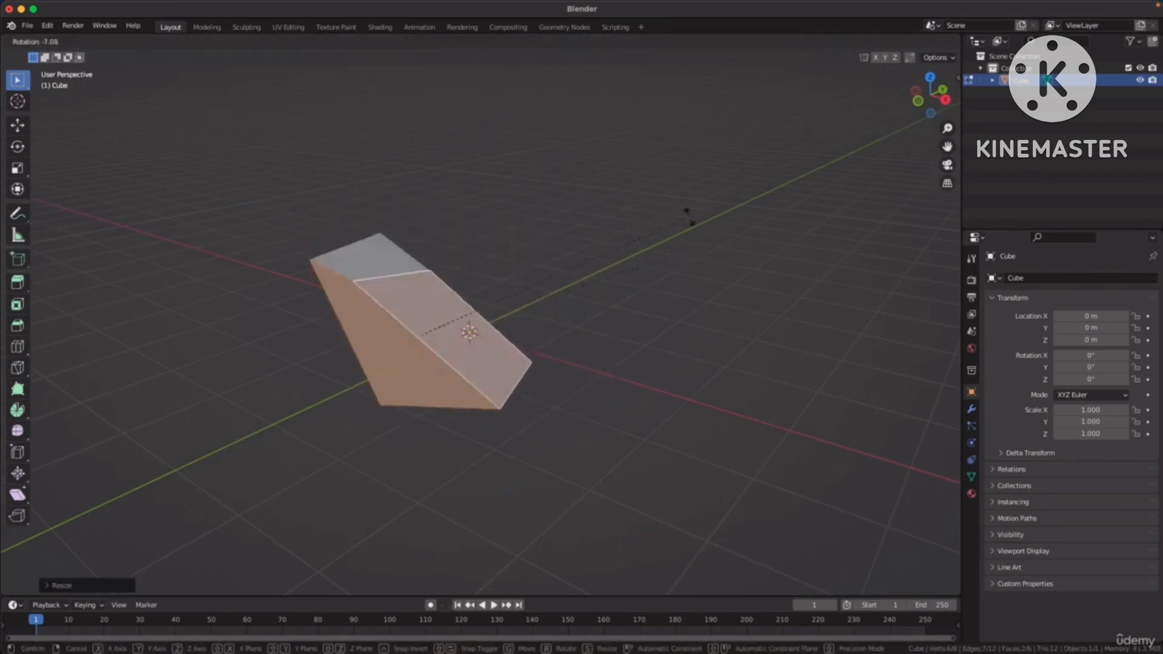
pyautogui.click(682, 221)
# Switch to edge selection, clear the face selection and select both side edges of the positive Y face together.
pyautogui.moveTo(671, 236); pyautogui.dragTo(528, 243, button='middle')
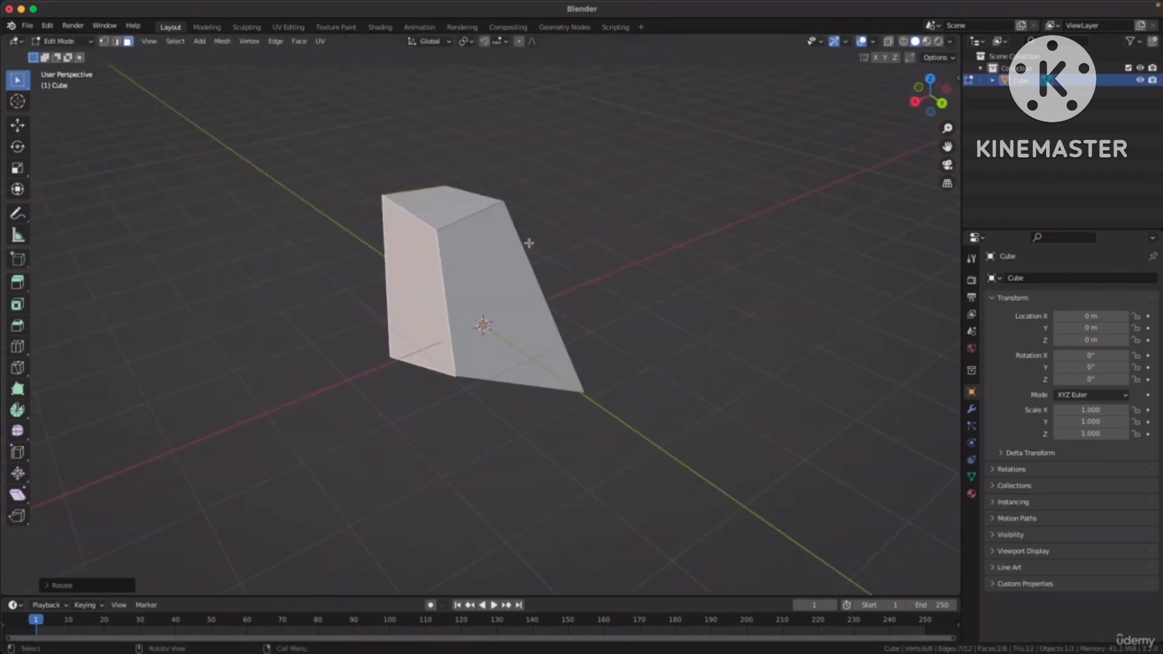
pyautogui.moveTo(646, 238); pyautogui.dragTo(628, 256, button='middle')
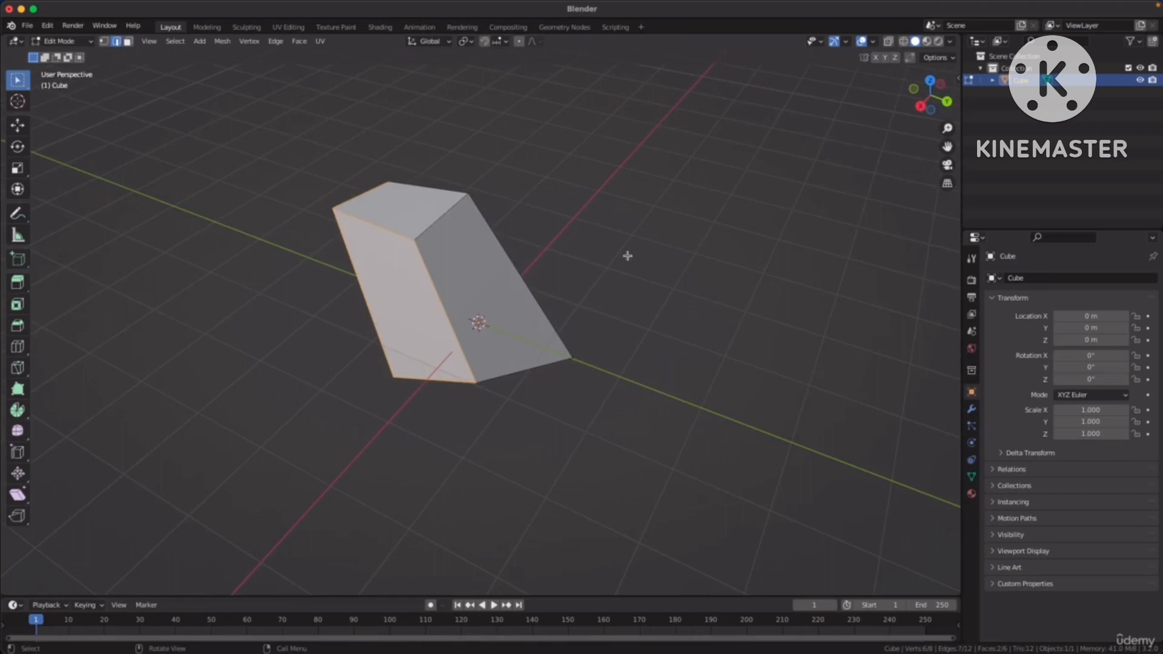
pyautogui.click(653, 219)
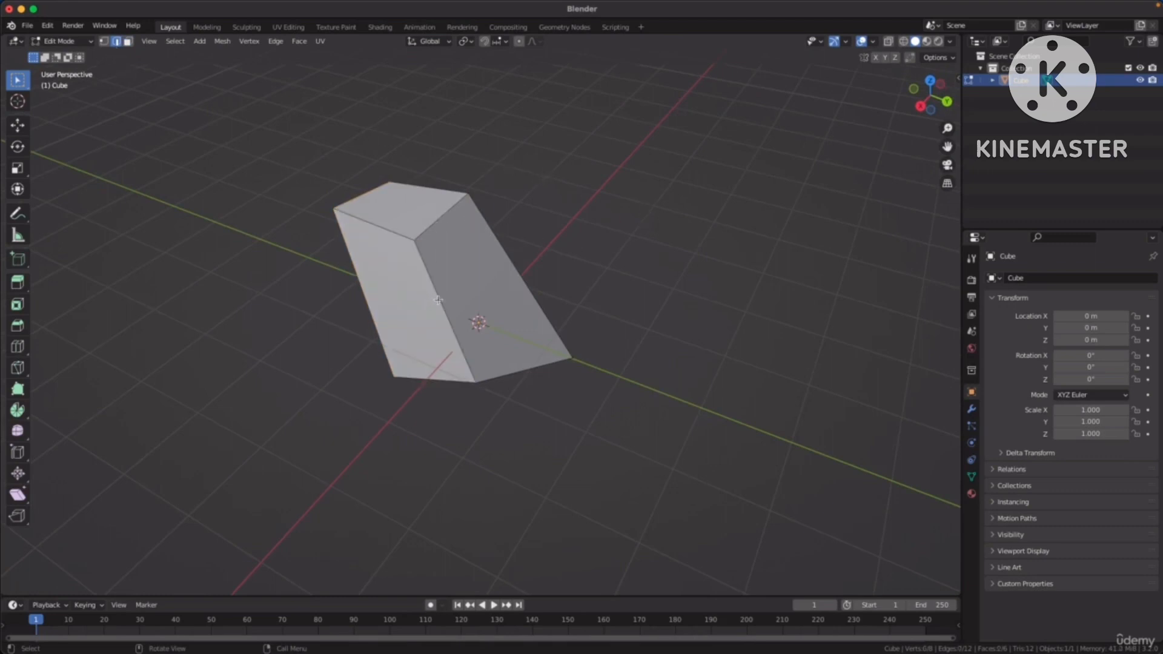
pyautogui.moveTo(582, 289); pyautogui.dragTo(548, 280, button='middle')
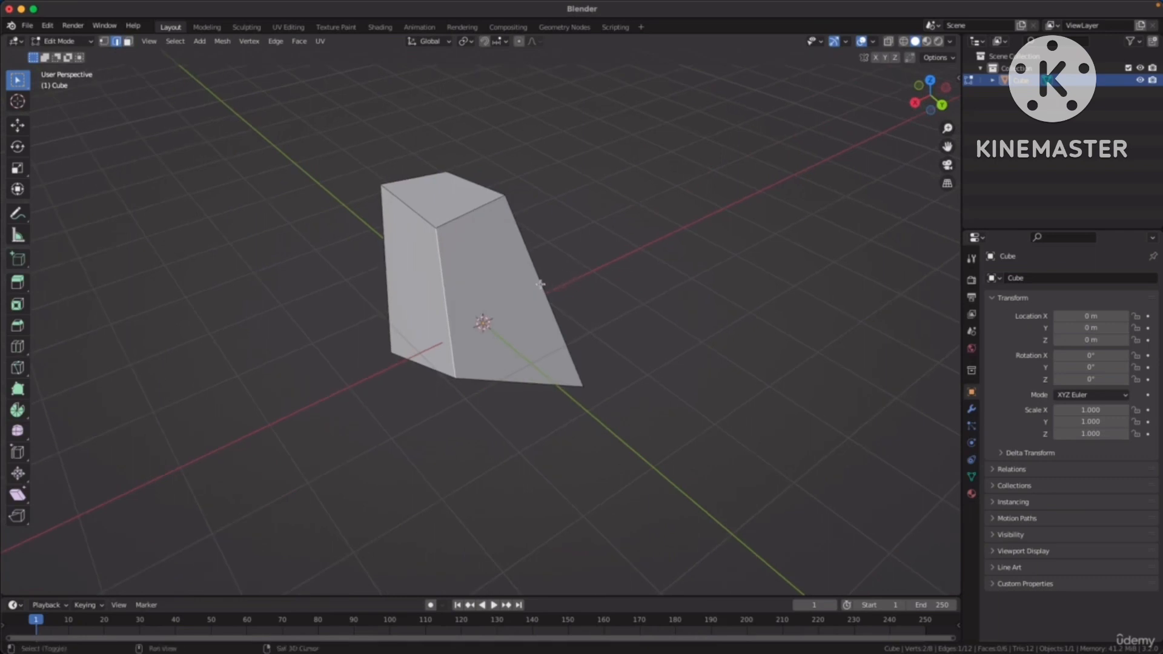
pyautogui.keyDown('shift'); pyautogui.click(542, 286); pyautogui.keyUp('shift')
# Try rotating the two selected side edges of the positive Y face, and scale them down uniformly.
pyautogui.scroll(3, 576, 263)
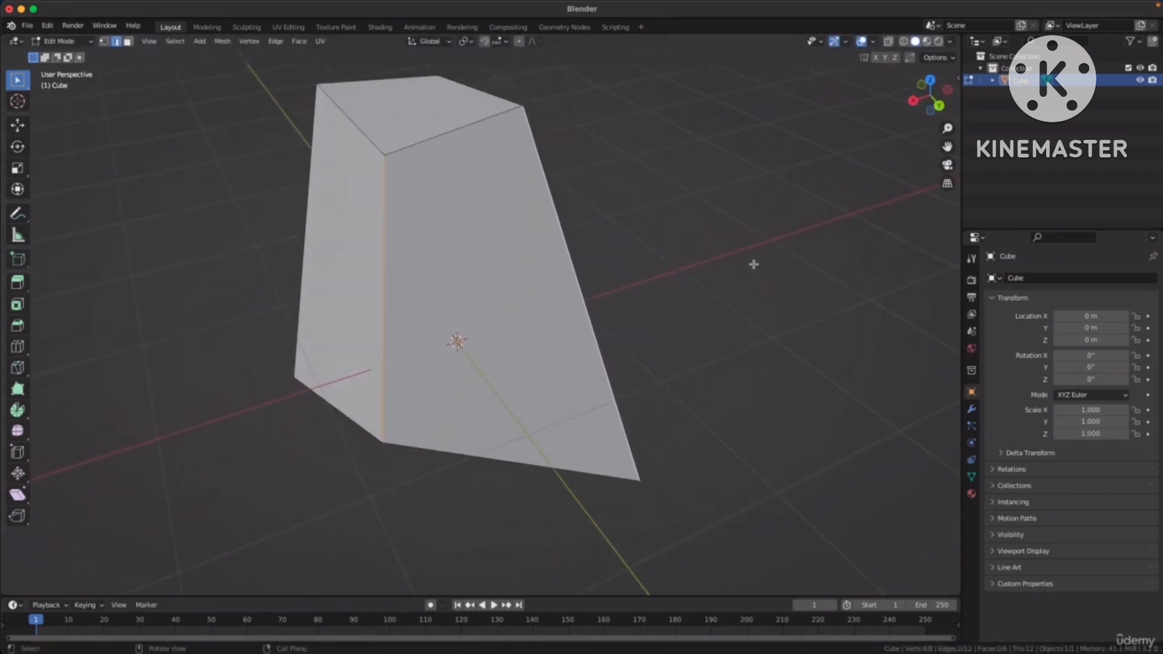
pyautogui.press('r')
pyautogui.press('Escape')
pyautogui.press('s')
pyautogui.click(697, 210)
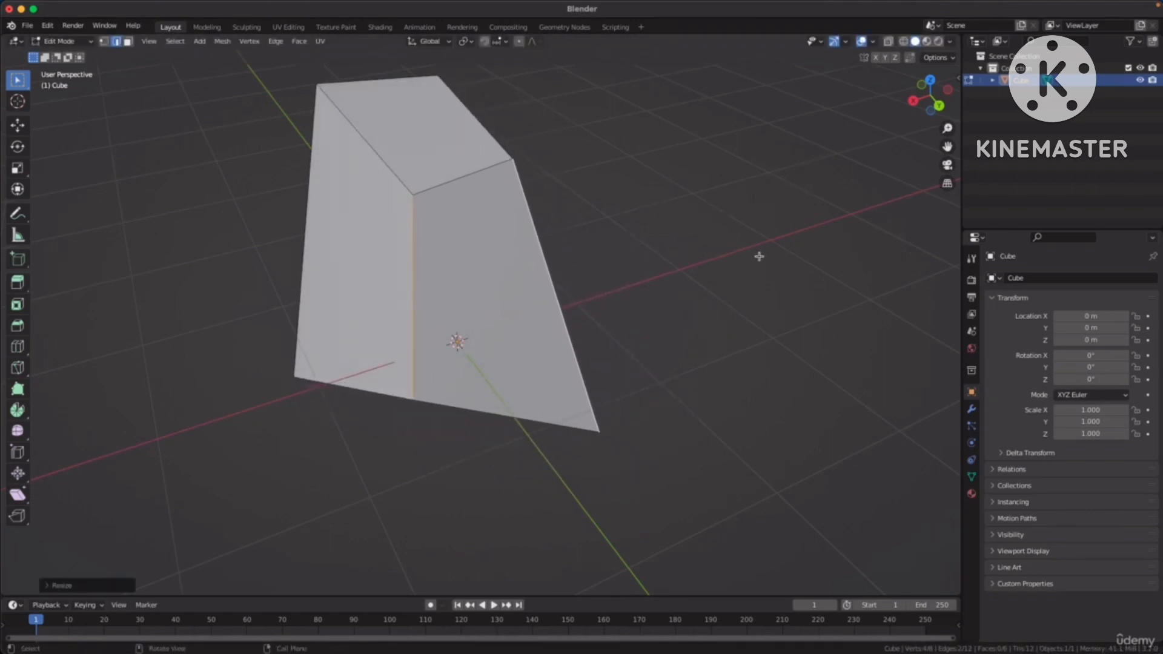
# Switch to vertex selection and select the top and bottom corner vertices shared by the positive X and positive Y faces.
pyautogui.press('1')
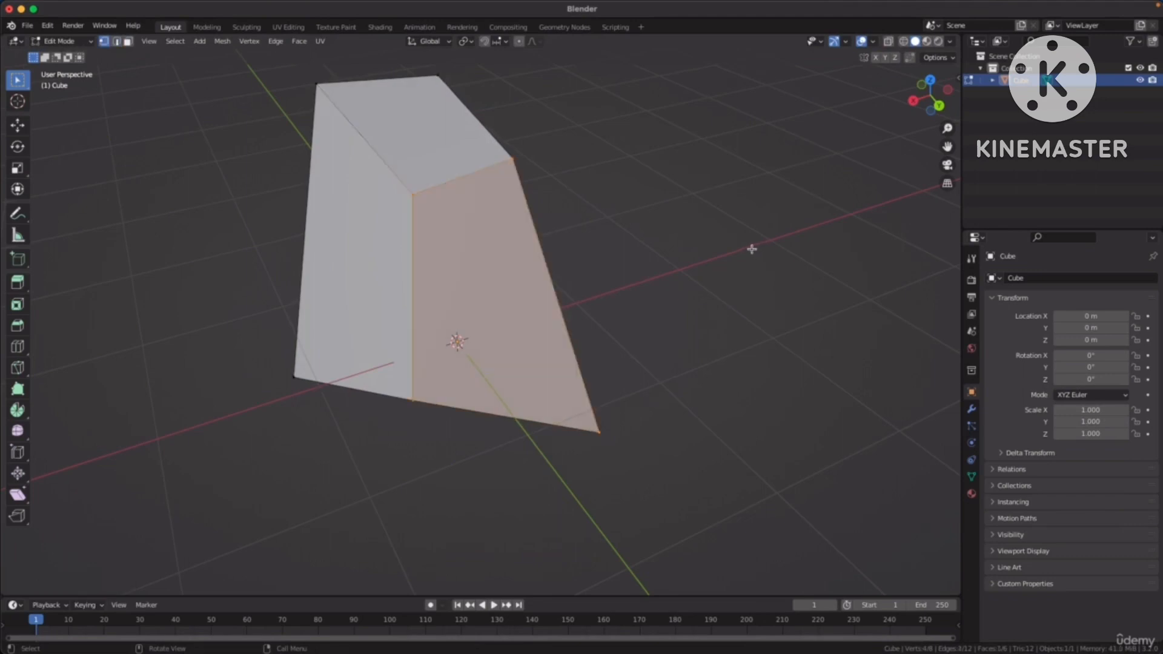
pyautogui.moveTo(754, 238); pyautogui.dragTo(694, 247, button='middle')
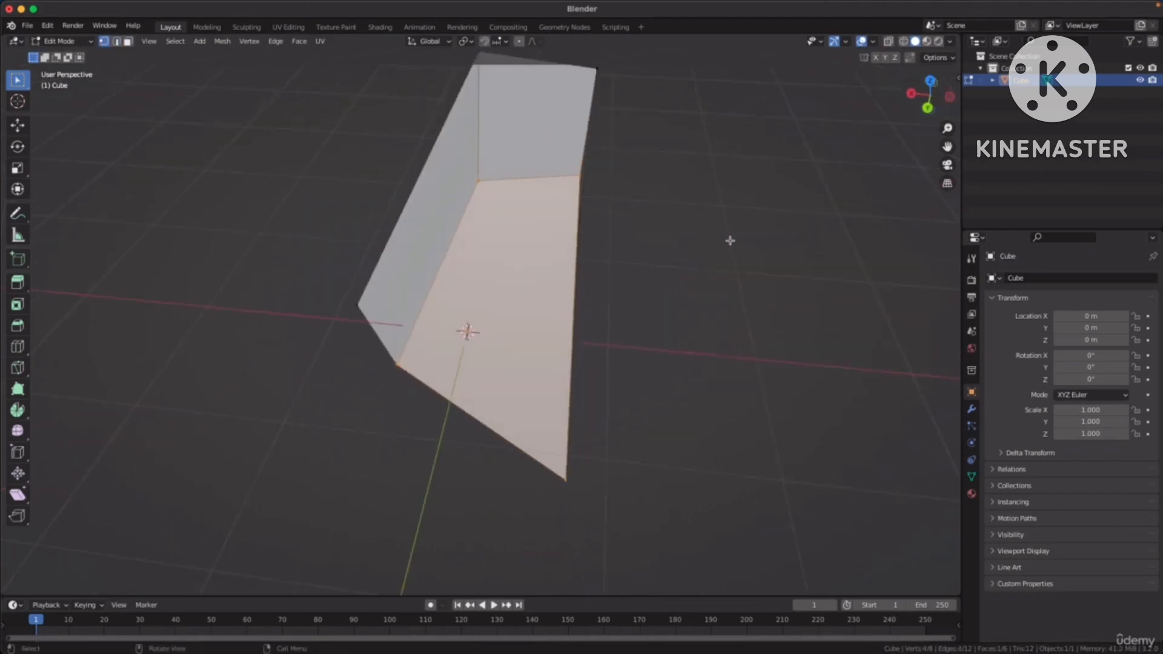
pyautogui.scroll(-3, 698, 273)
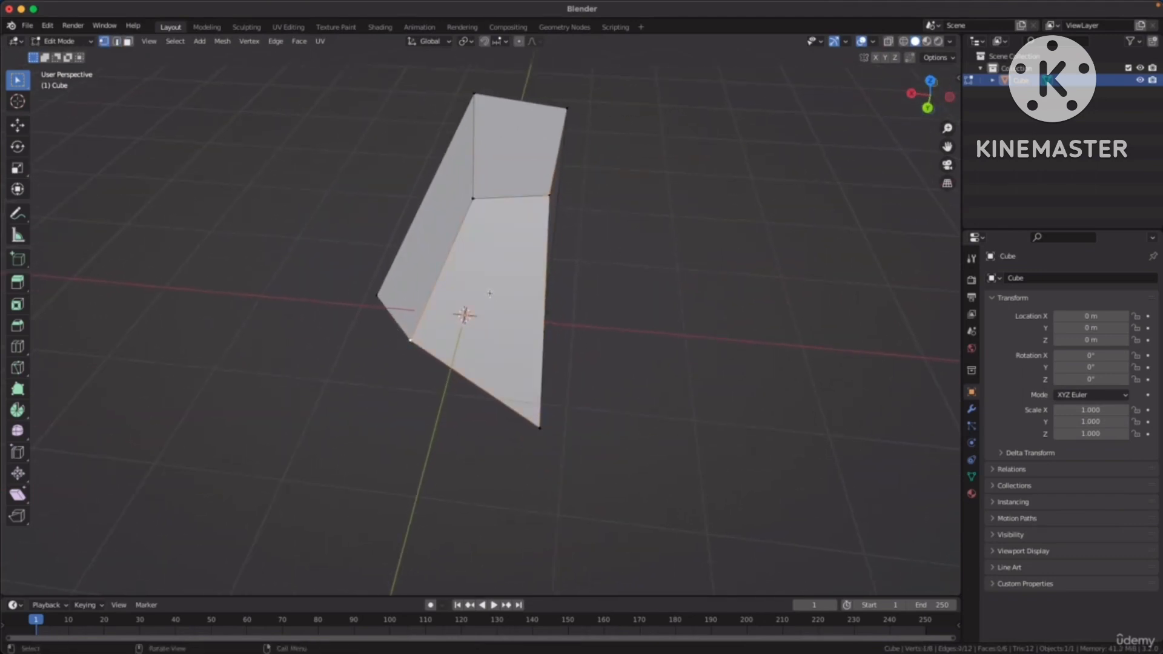
pyautogui.moveTo(489, 294); pyautogui.dragTo(467, 237, button='middle')
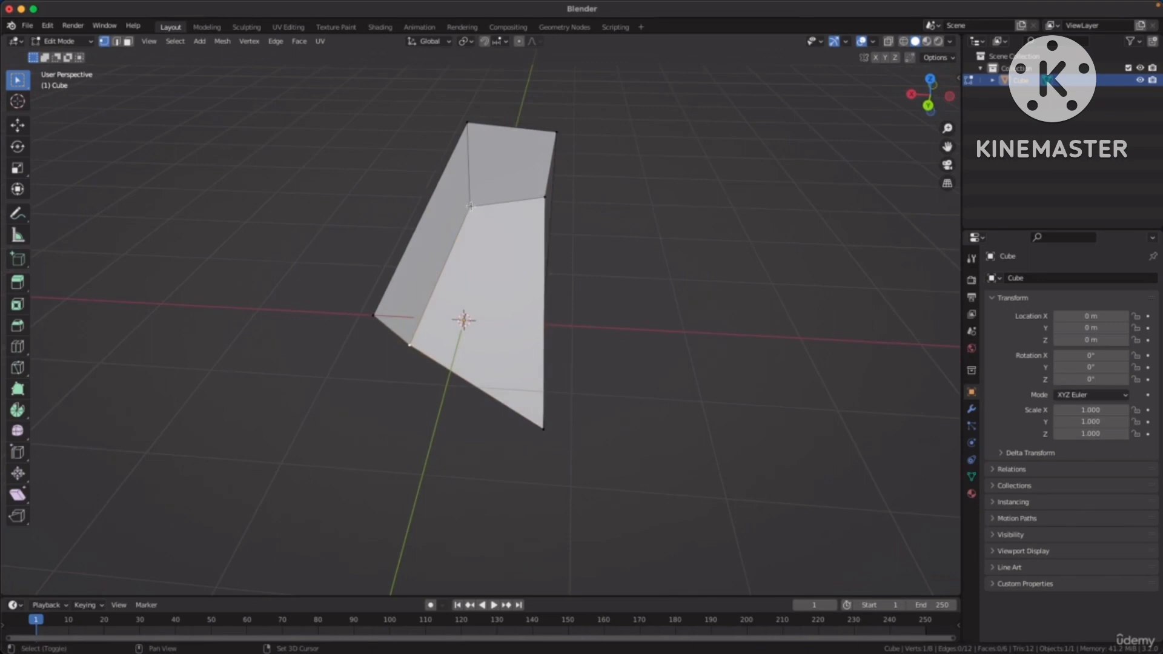
pyautogui.moveTo(645, 246); pyautogui.dragTo(439, 190, button='middle')
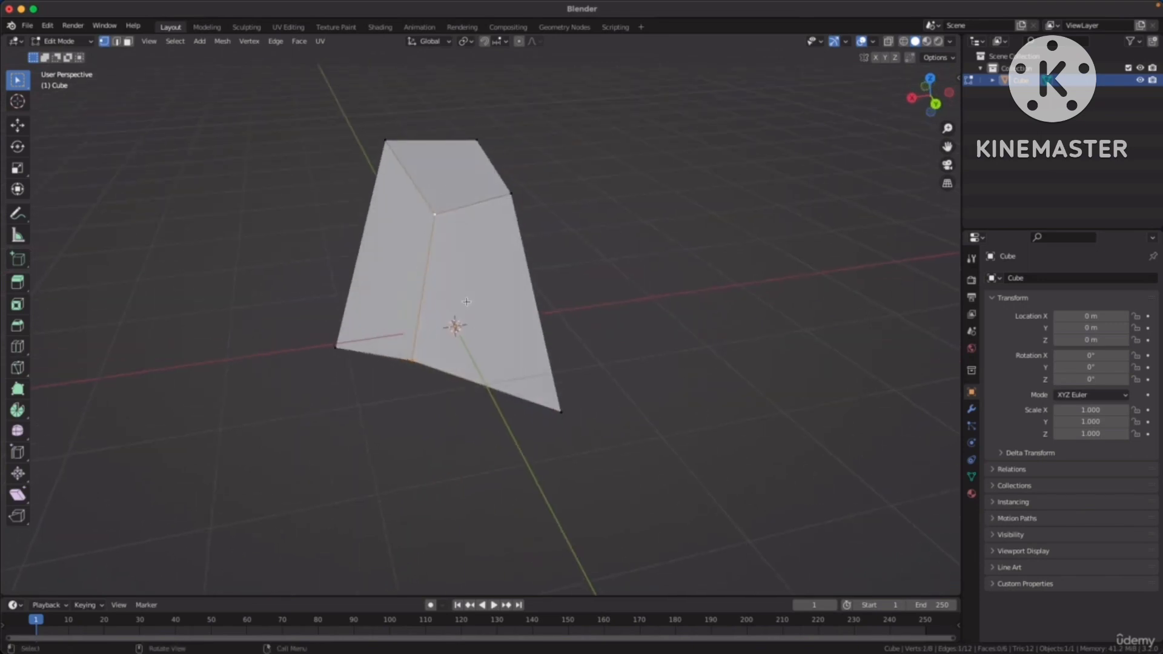
pyautogui.moveTo(466, 302); pyautogui.dragTo(629, 231, button='middle')
# Scale the two selected corner vertices closer together and rotate them freely.
pyautogui.press('s')
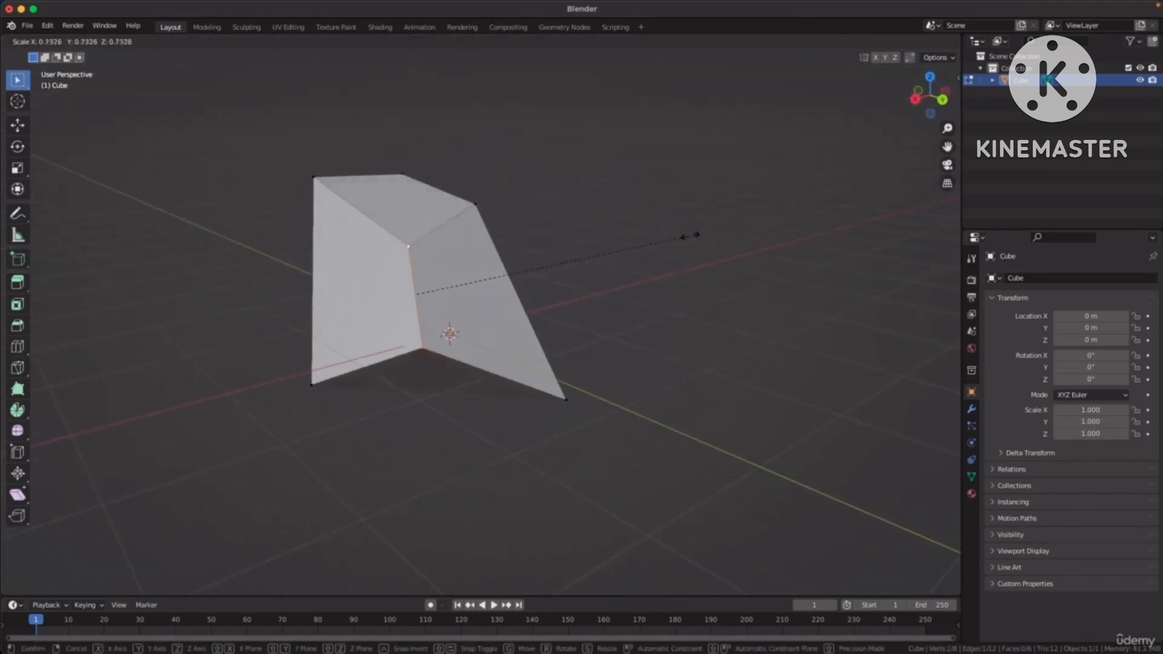
pyautogui.click(703, 234)
pyautogui.press('r')
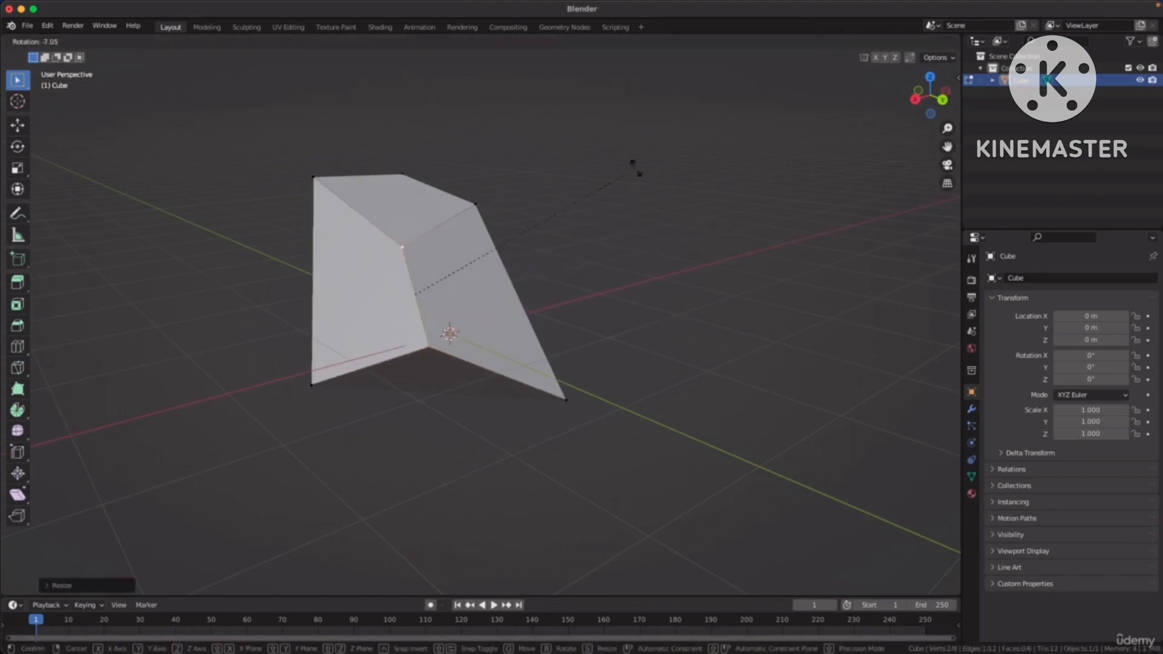
pyautogui.click(654, 242)
# Move the two selected corner vertices freely to reshape the edge between the positive X and positive Y faces.
pyautogui.press('g')
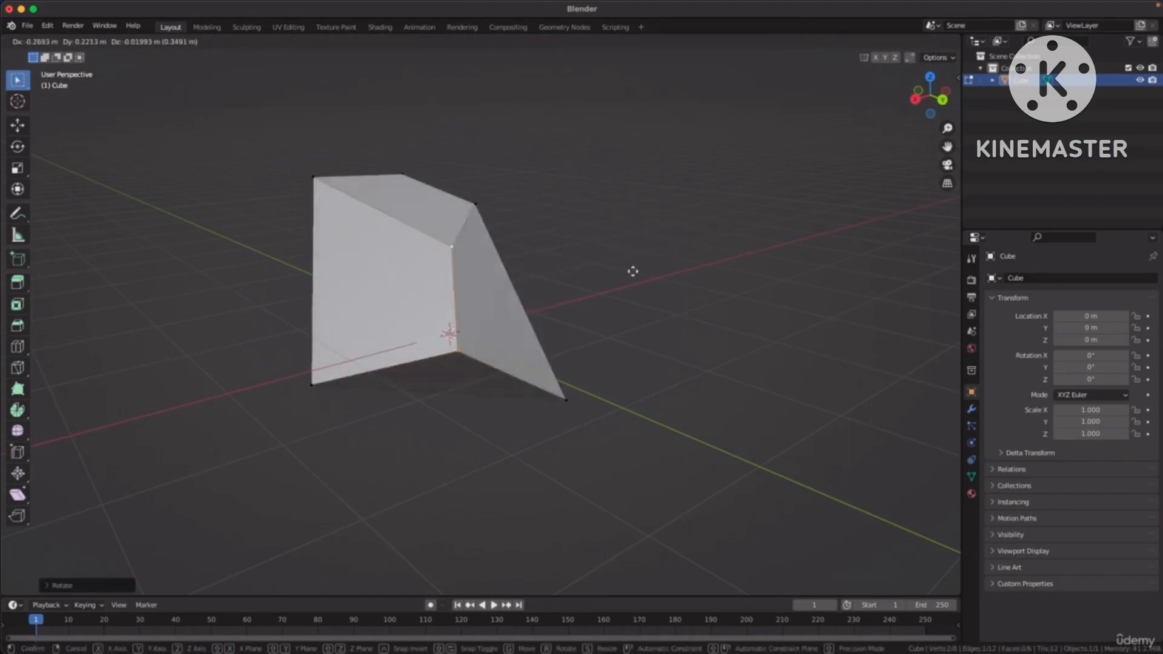
pyautogui.click(641, 239)
pyautogui.moveTo(698, 236); pyautogui.dragTo(646, 232, button='middle')
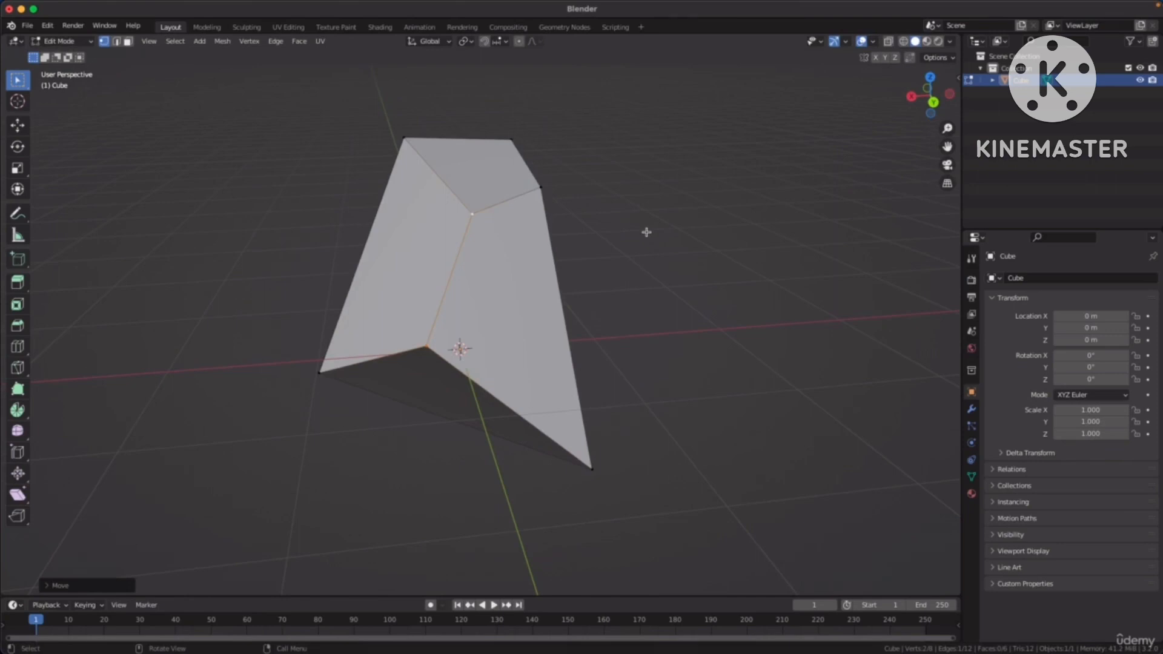
pyautogui.moveTo(634, 190); pyautogui.dragTo(663, 253, button='middle')
# Switch to edge selection and on to face selection, and select the negative X side face.
pyautogui.press('2')
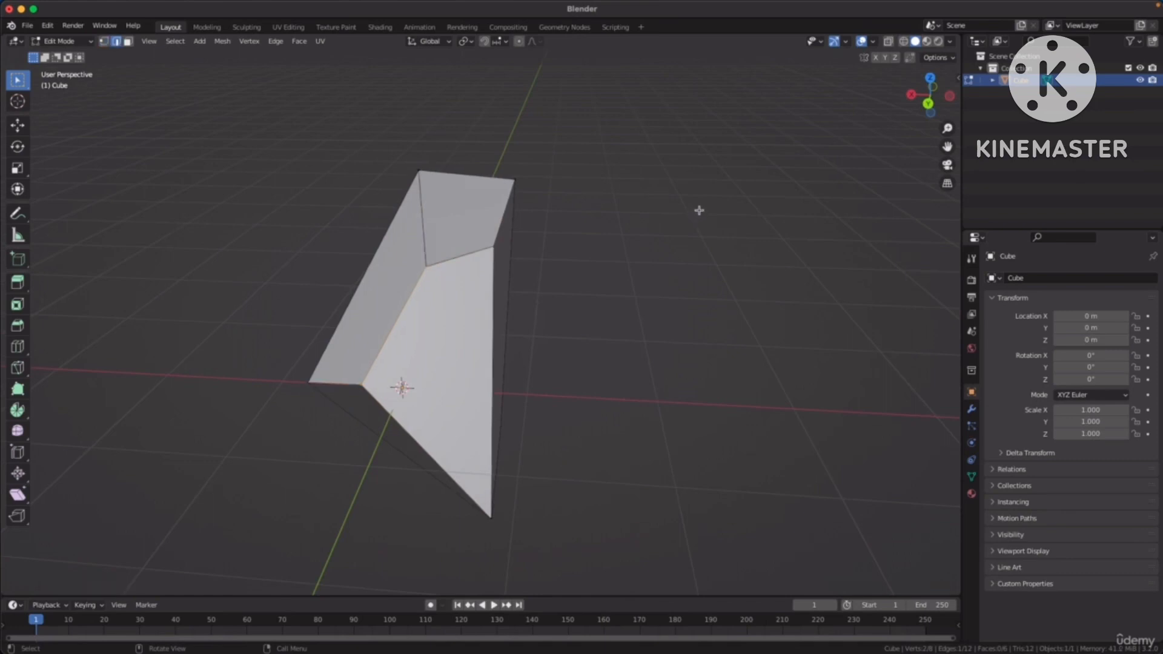
pyautogui.moveTo(503, 259); pyautogui.dragTo(522, 219, button='middle')
pyautogui.press('3')
pyautogui.click(555, 293)
pyautogui.moveTo(658, 285); pyautogui.dragTo(669, 280, button='middle')
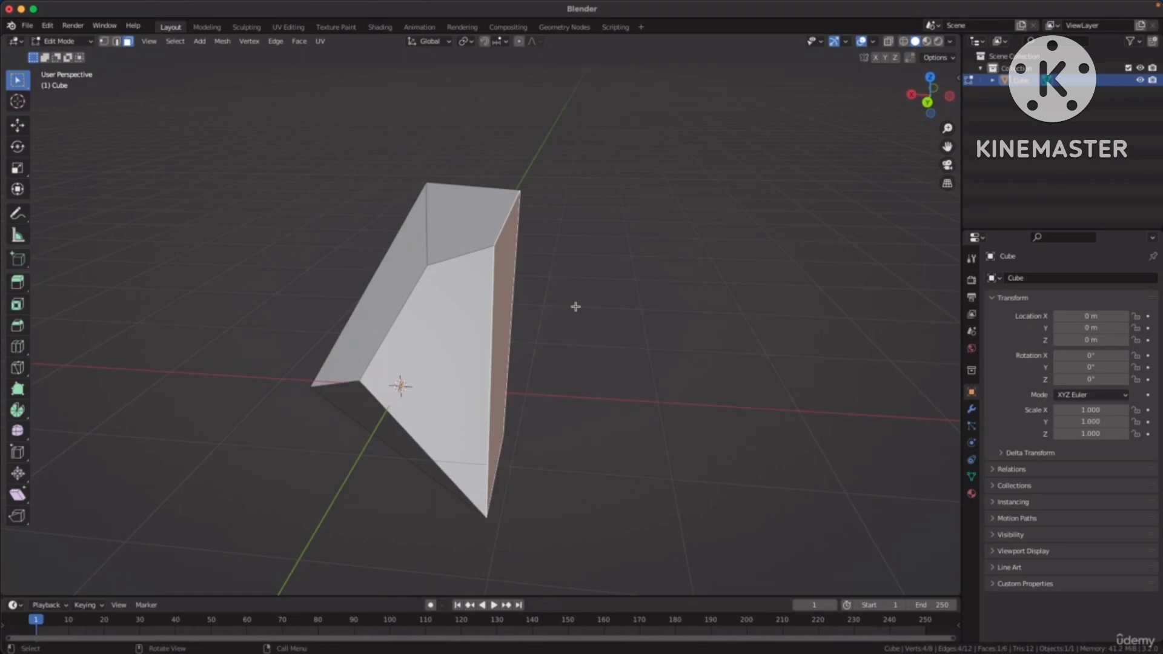
# Switch to vertex selection and move the bottom corner vertex between the negative X and positive Y faces freely.
pyautogui.press('1')
pyautogui.moveTo(612, 301); pyautogui.dragTo(560, 339, button='middle')
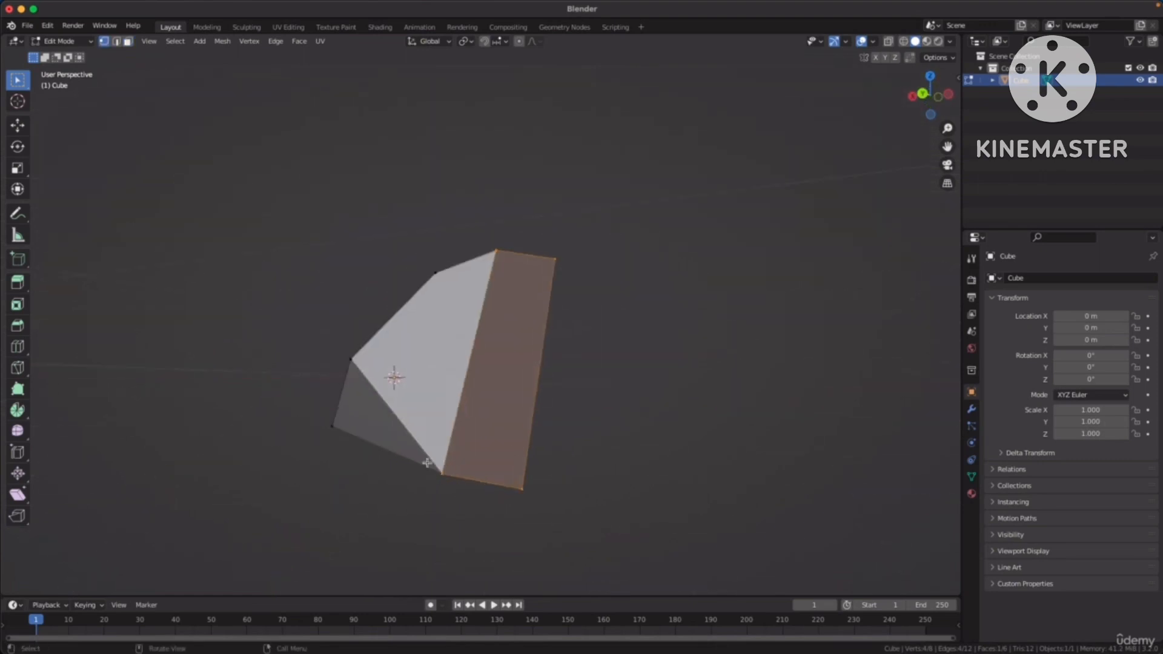
pyautogui.moveTo(427, 463); pyautogui.dragTo(463, 505)
pyautogui.moveTo(463, 505); pyautogui.dragTo(471, 503, button='middle')
pyautogui.press('g')
pyautogui.click(571, 395)
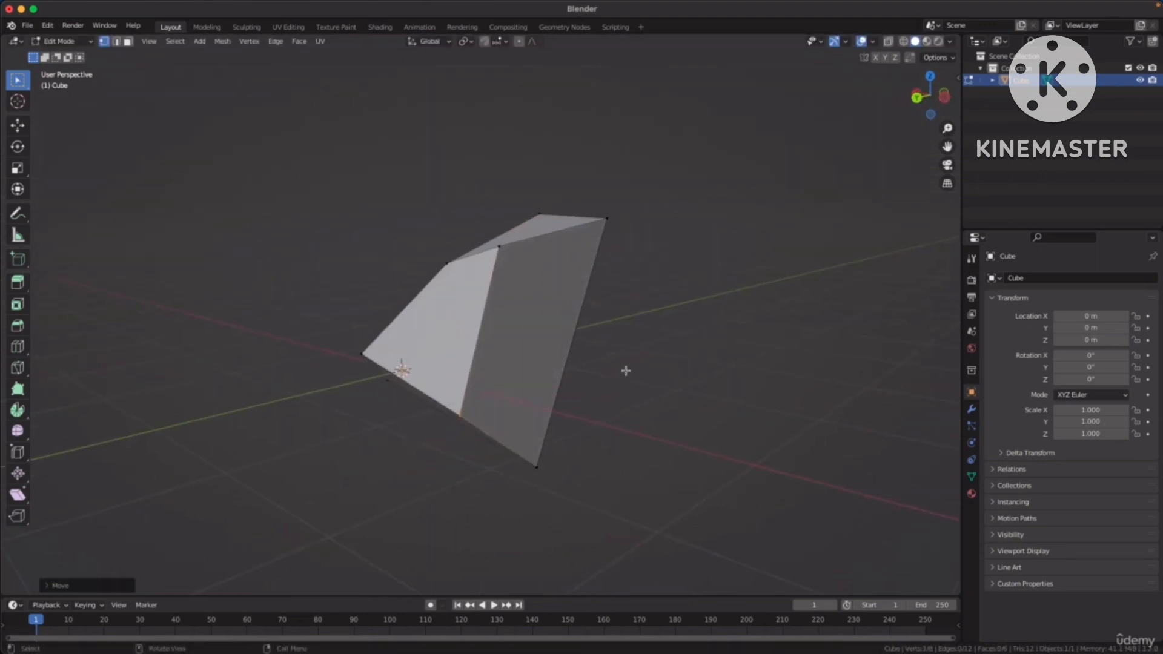
# Return to Object Mode and deselect the reshaped cube.
pyautogui.moveTo(626, 370); pyautogui.dragTo(681, 385, button='middle')
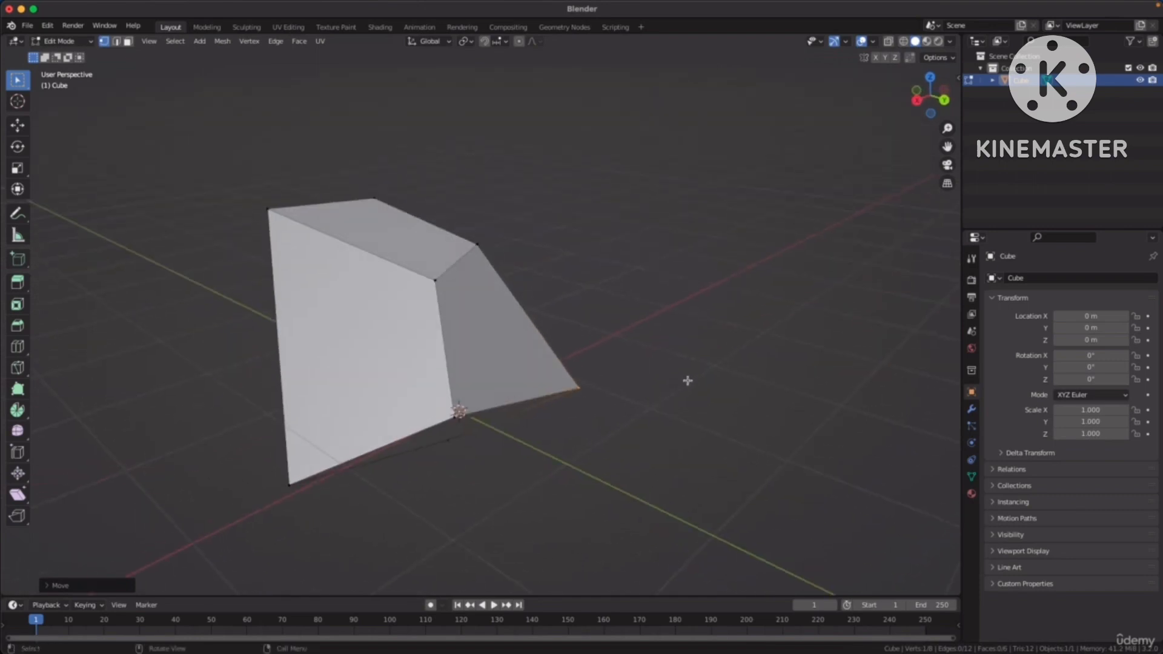
pyautogui.press('Tab')
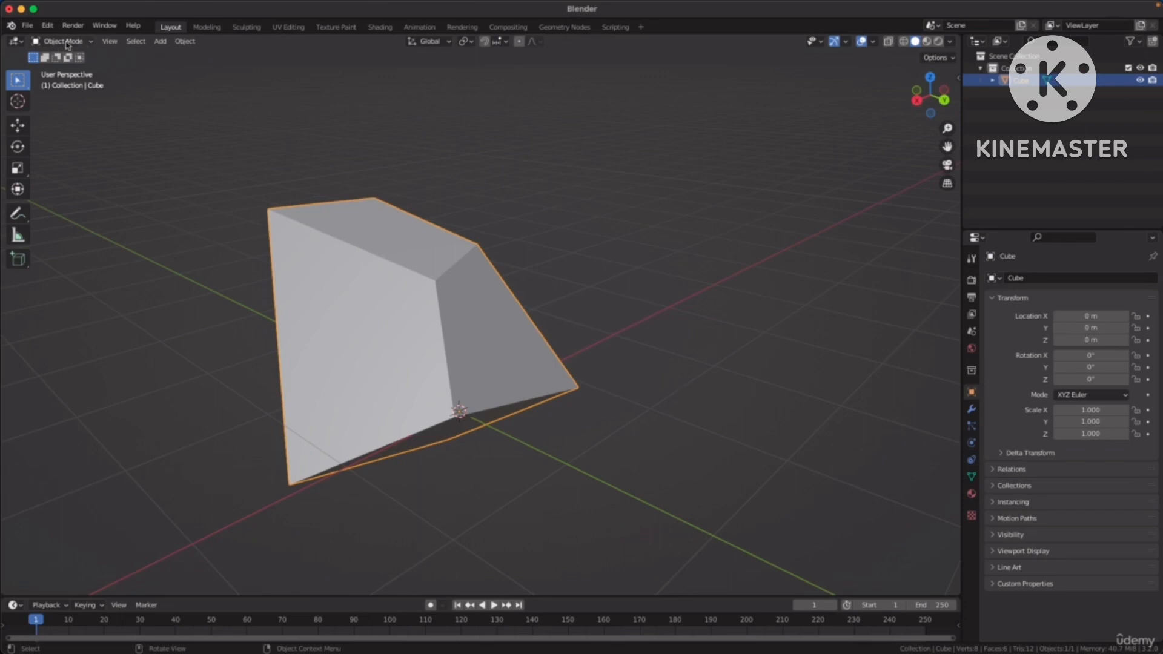
pyautogui.click(599, 215)
pyautogui.moveTo(599, 216); pyautogui.dragTo(634, 236, button='middle')
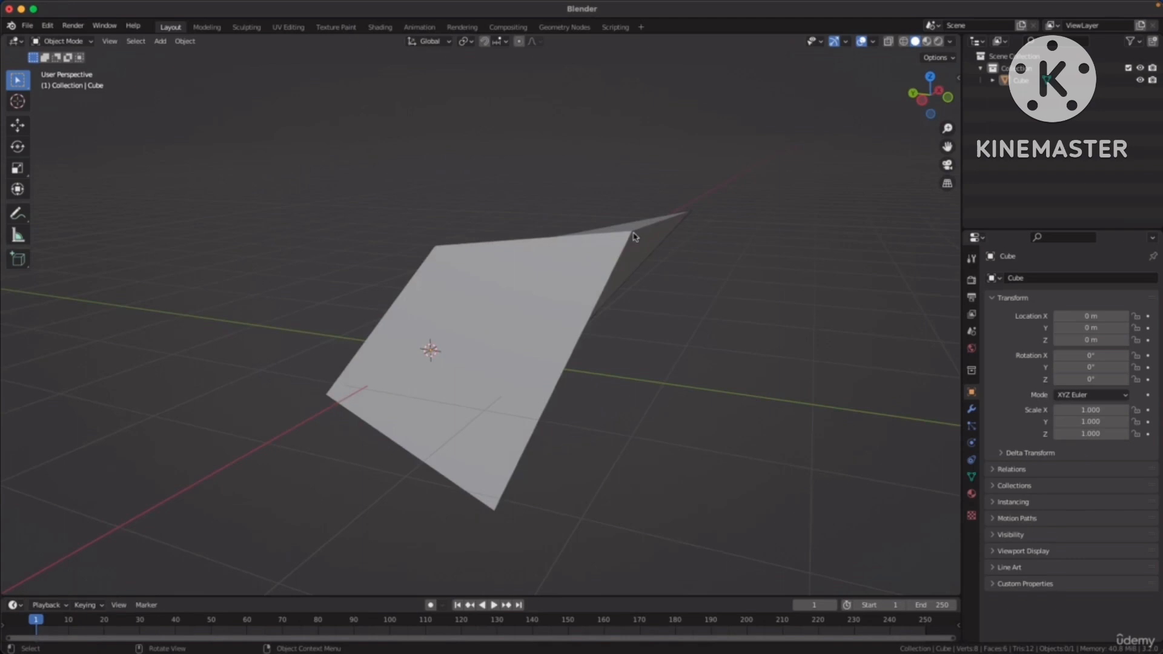
pyautogui.moveTo(465, 270); pyautogui.dragTo(543, 275, button='middle')
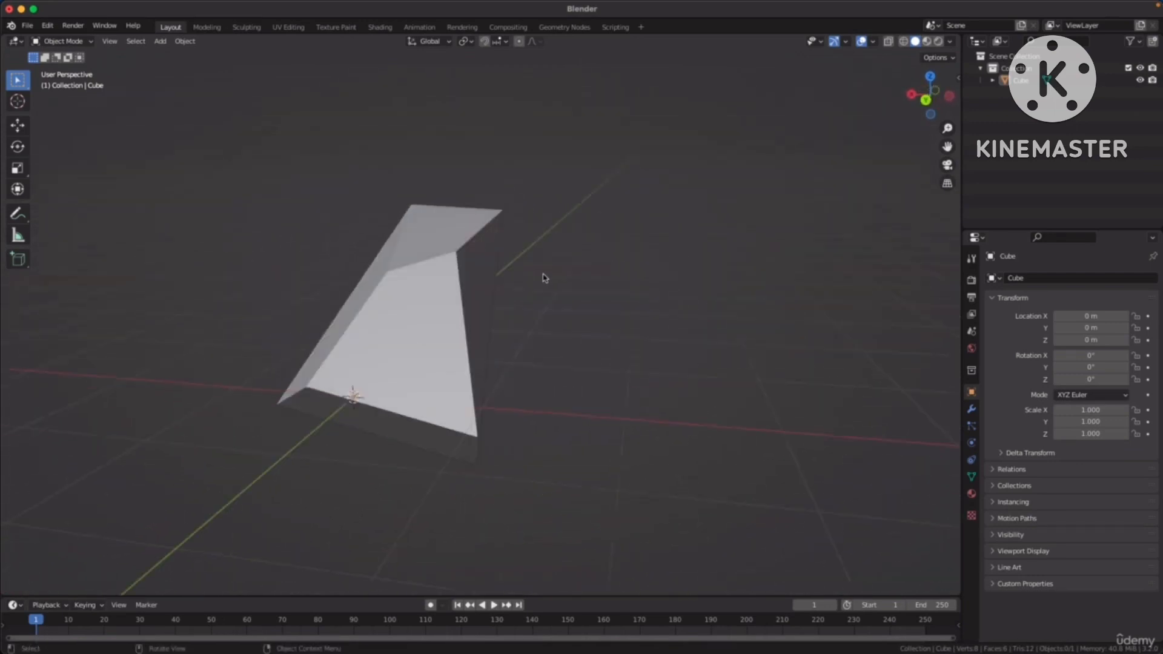